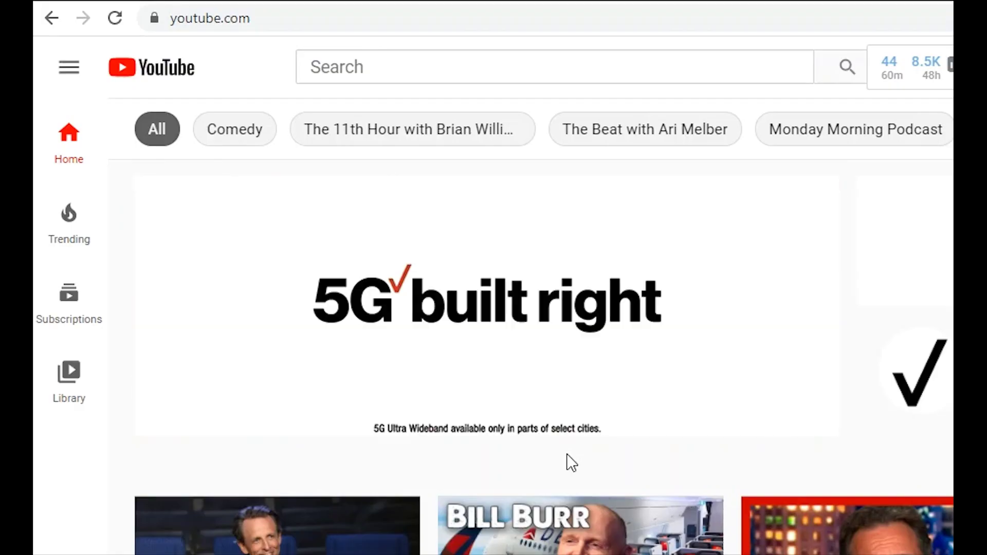
- Search YouTube for 'ink effect' and pause the 'Some Ink Splatters' video
click(541, 69)
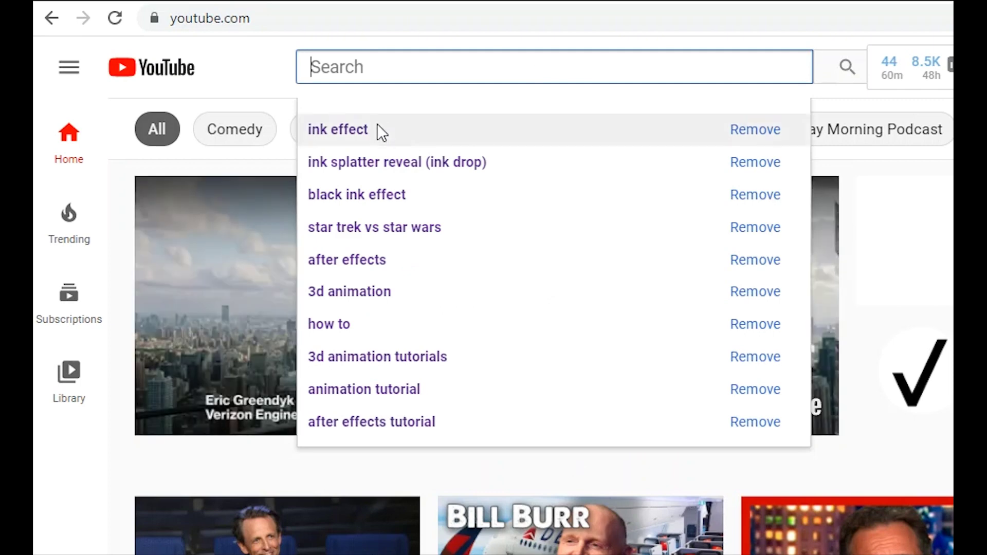
click(378, 128)
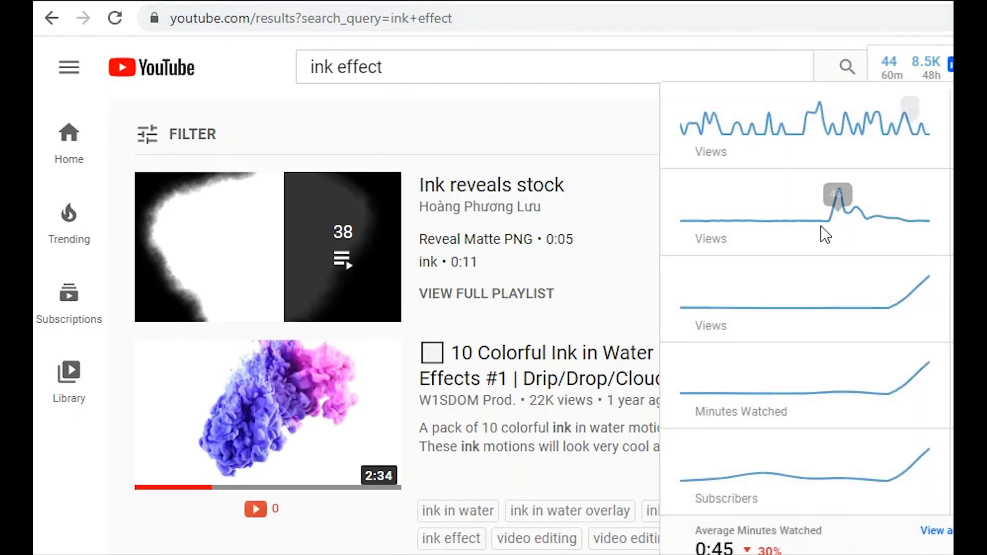
scroll(494, 324, down, 13)
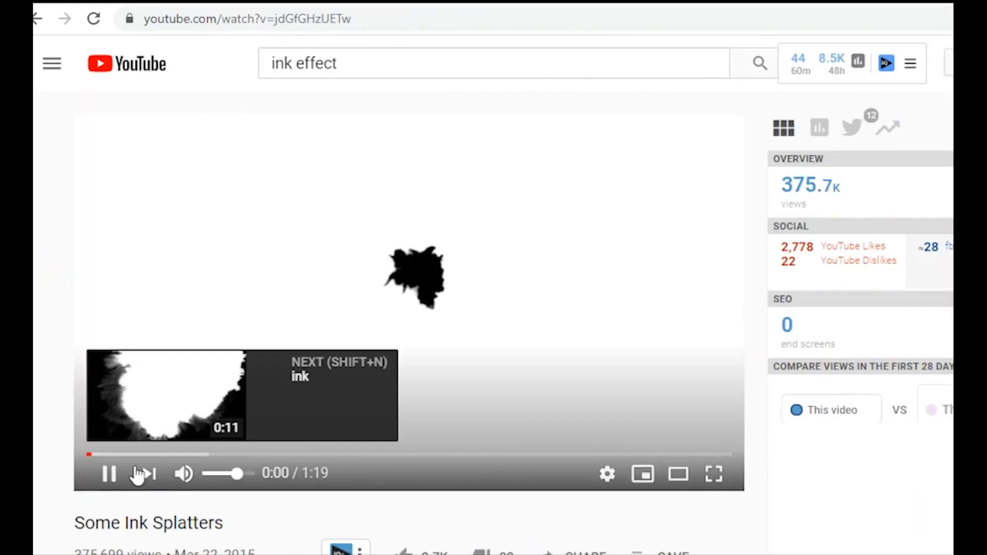
click(110, 474)
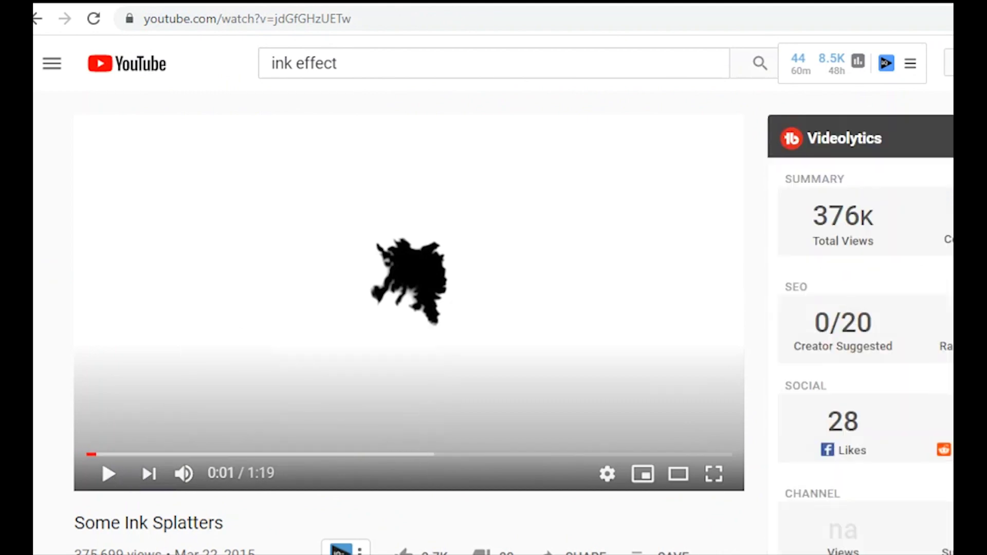
- Prefix the video's address with 'gv' to load its gvyoutube.com download page
click(298, 21)
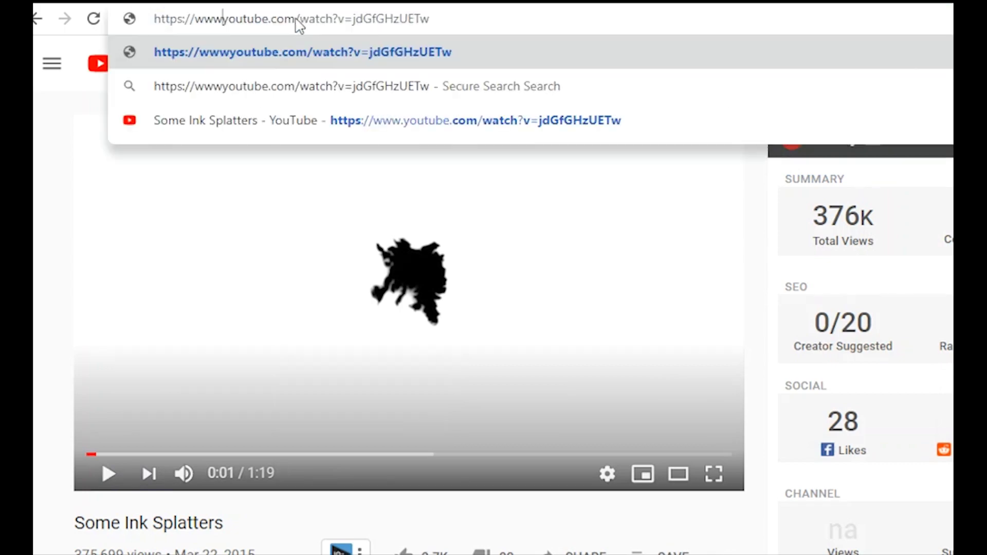
text(gv)
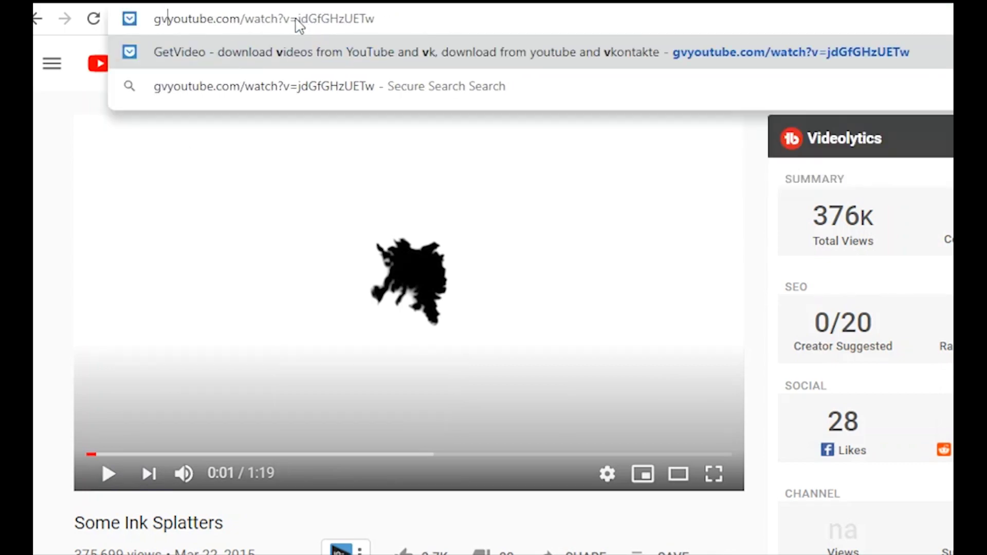
key(Return)
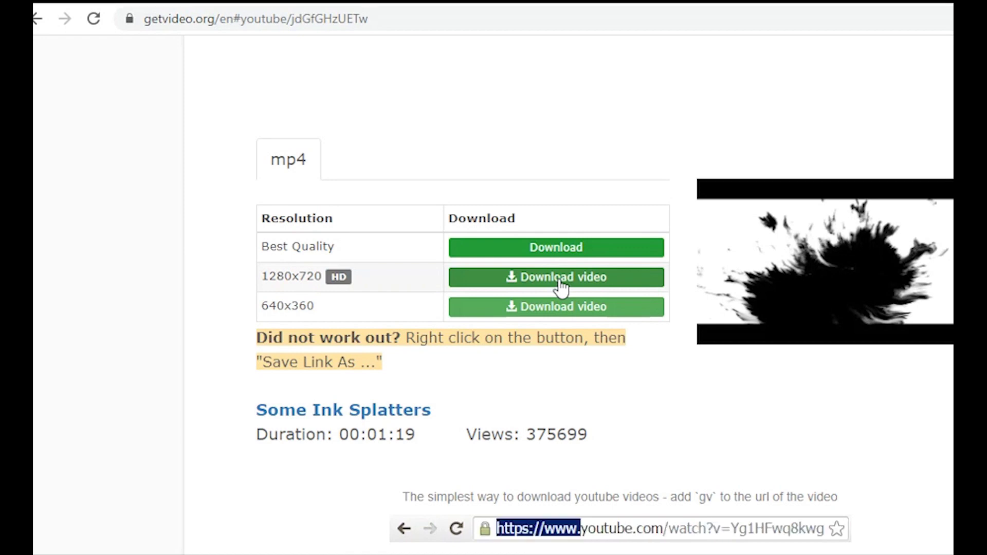
- Download the 1280x720 HD mp4 of Some Ink Splatters from GetVideo
click(562, 286)
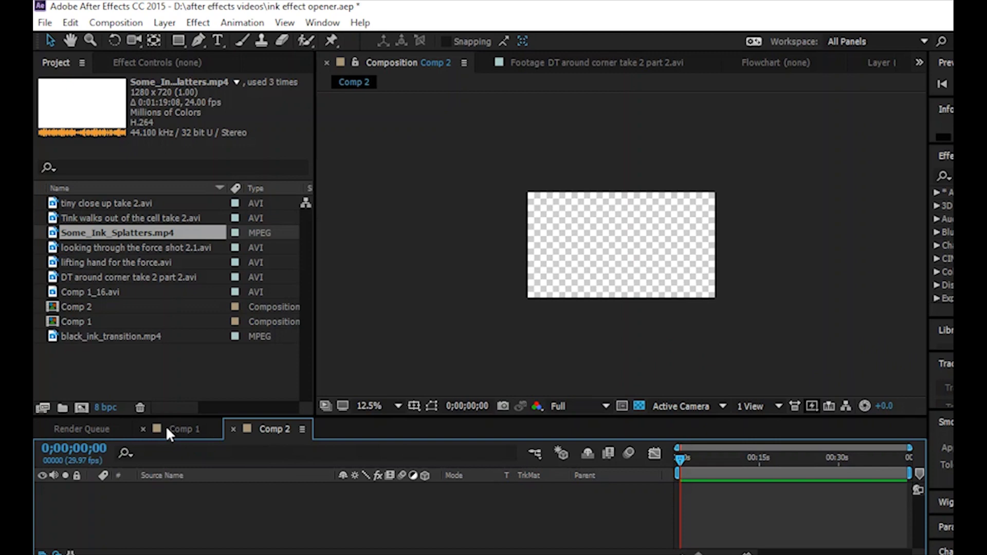
click(181, 429)
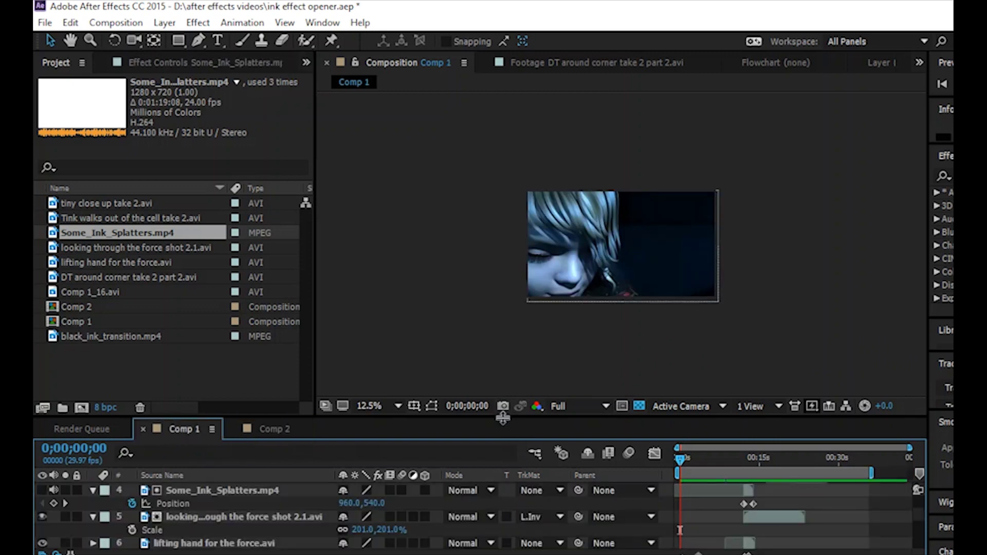
drag(503, 418, 503, 260)
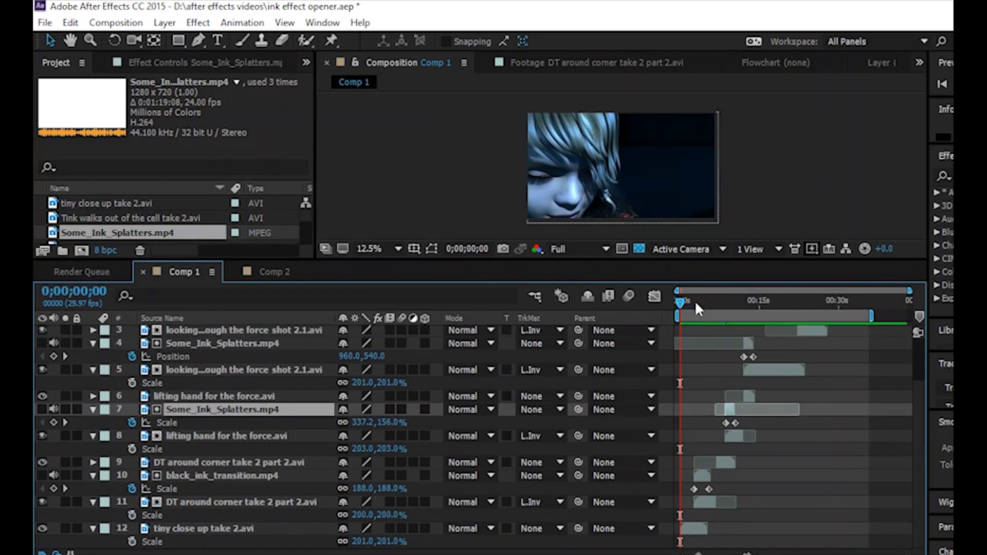
drag(681, 302, 786, 286)
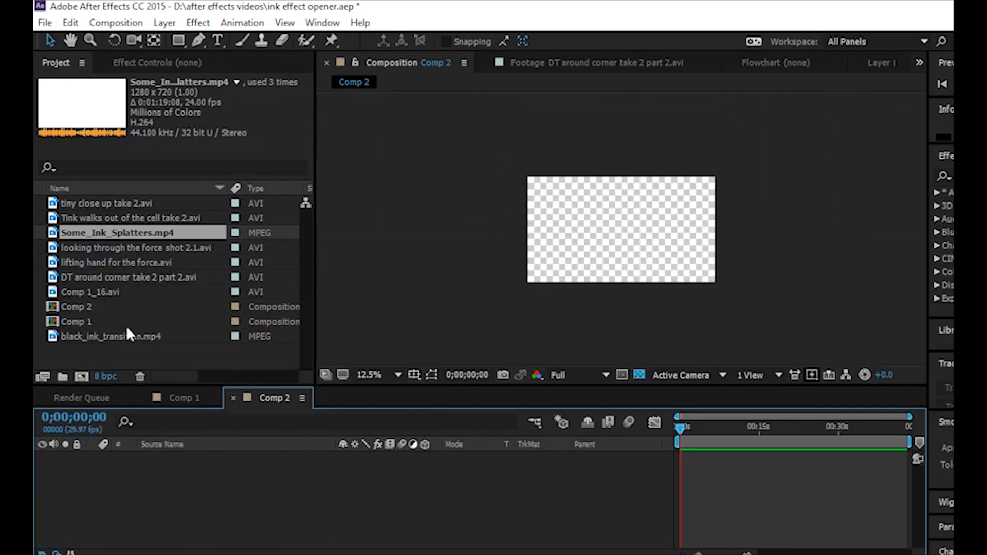
- Add the tiny close up take 2.avi clip to Comp 2, scaled to 201%
click(108, 293)
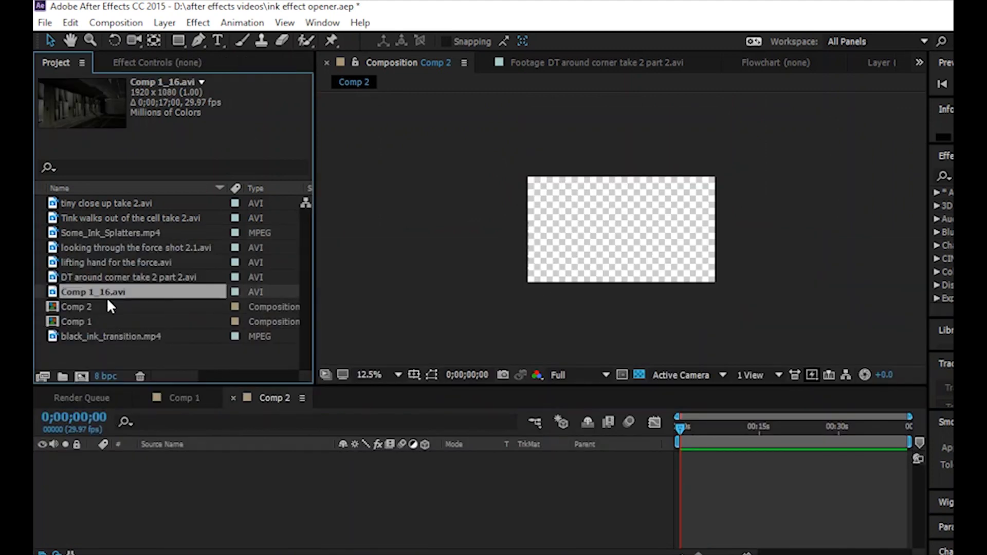
click(114, 204)
drag(140, 203, 216, 478)
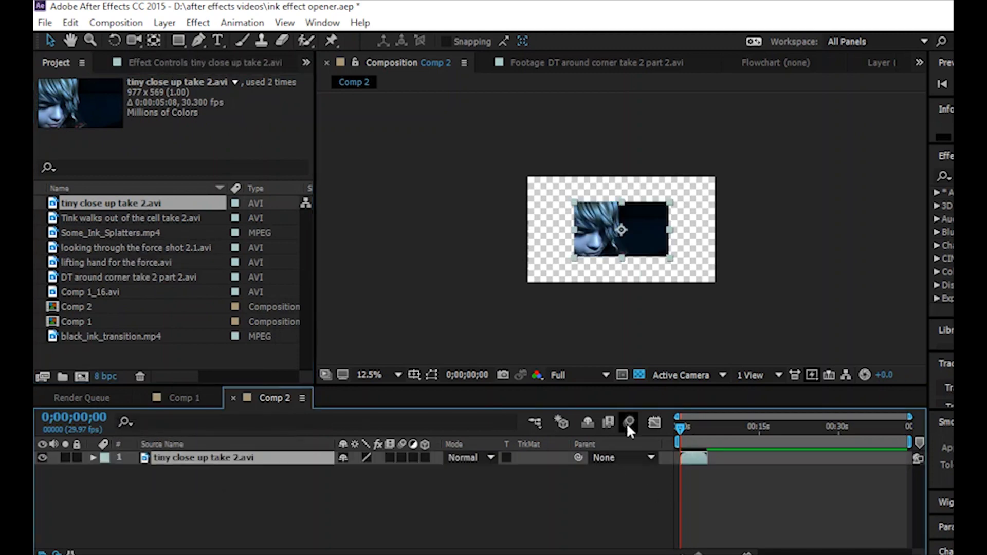
key(s)
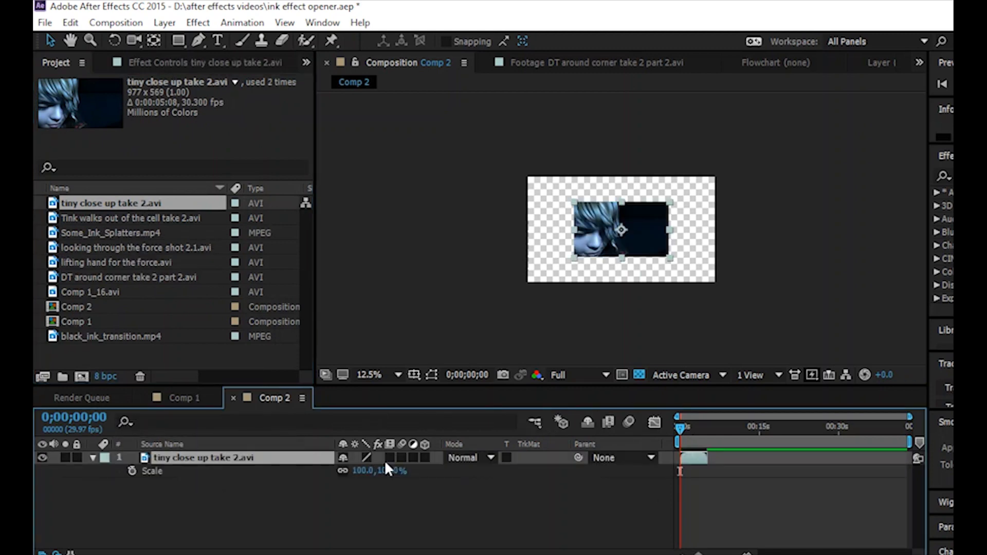
drag(386, 464, 456, 463)
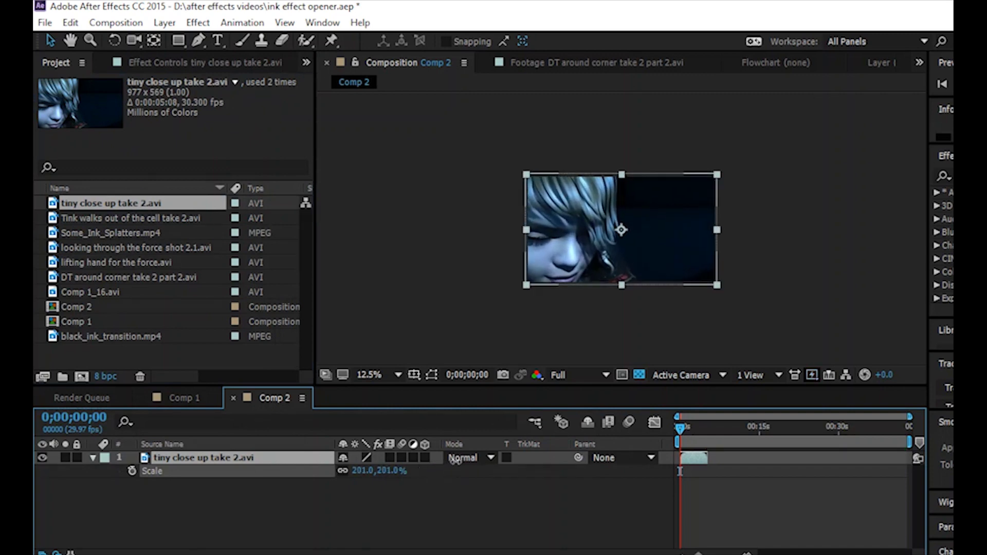
- Add DT around corner take 2 part 2.avi above it, scaled to 204%
click(145, 218)
click(136, 227)
click(133, 243)
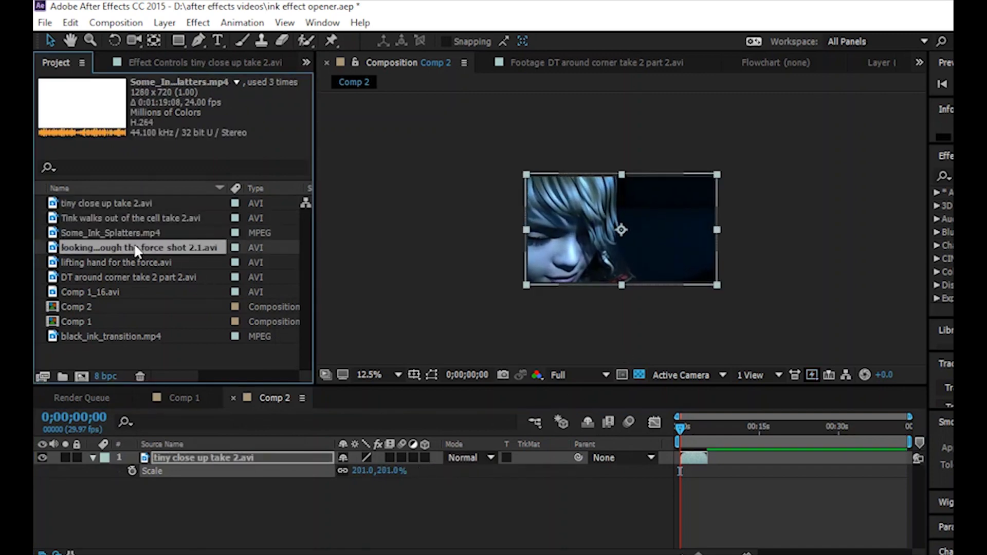
click(132, 260)
click(132, 278)
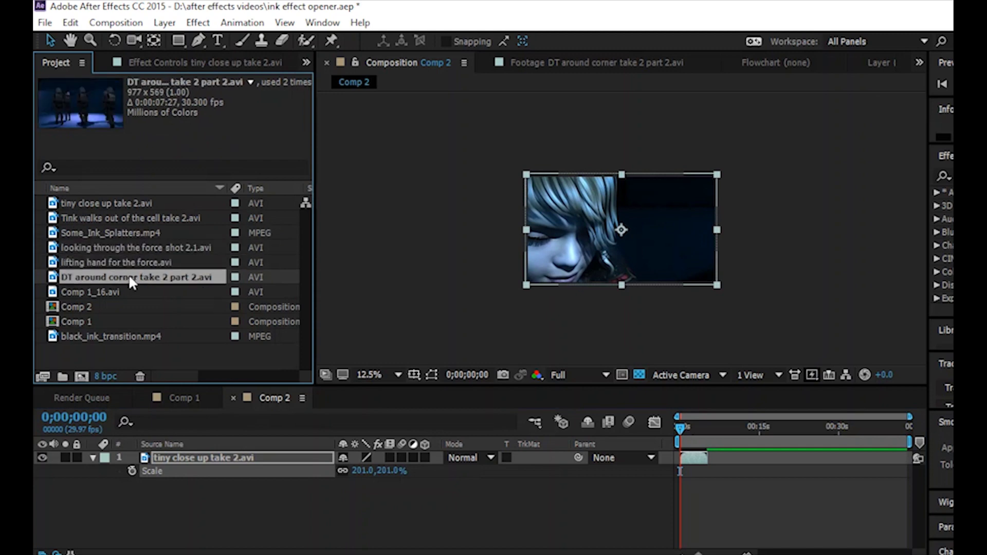
drag(129, 274, 365, 456)
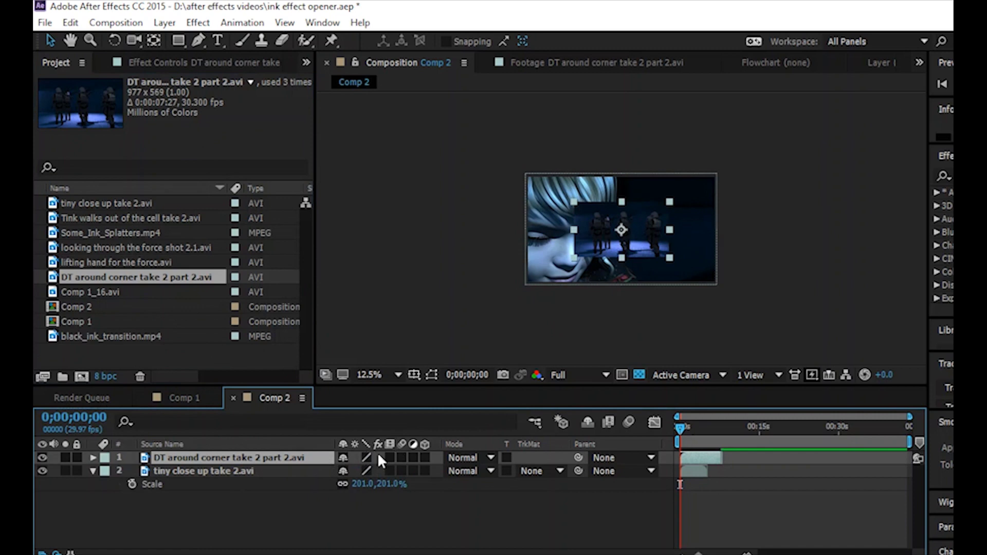
key(s)
drag(385, 471, 406, 469)
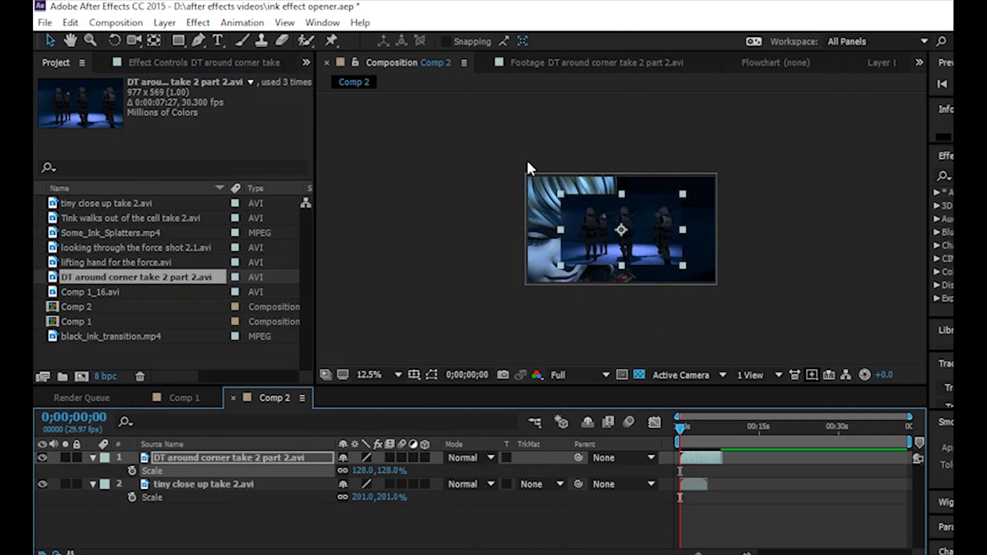
drag(392, 471, 440, 467)
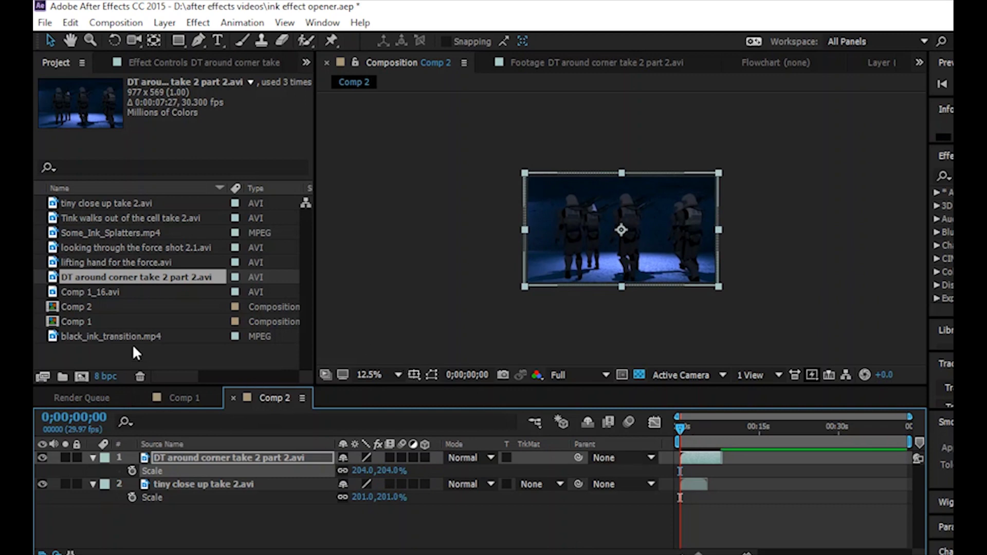
click(98, 233)
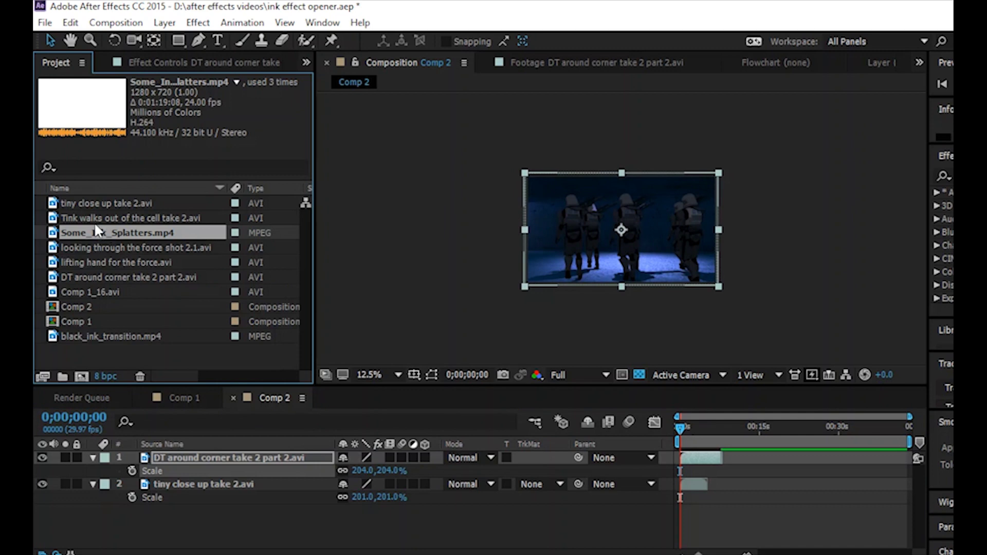
- Place Some_Ink_Splatters.mp4 as the top layer of Comp 2 and scrub through its ink frames
drag(90, 236, 257, 453)
drag(683, 427, 894, 453)
click(732, 427)
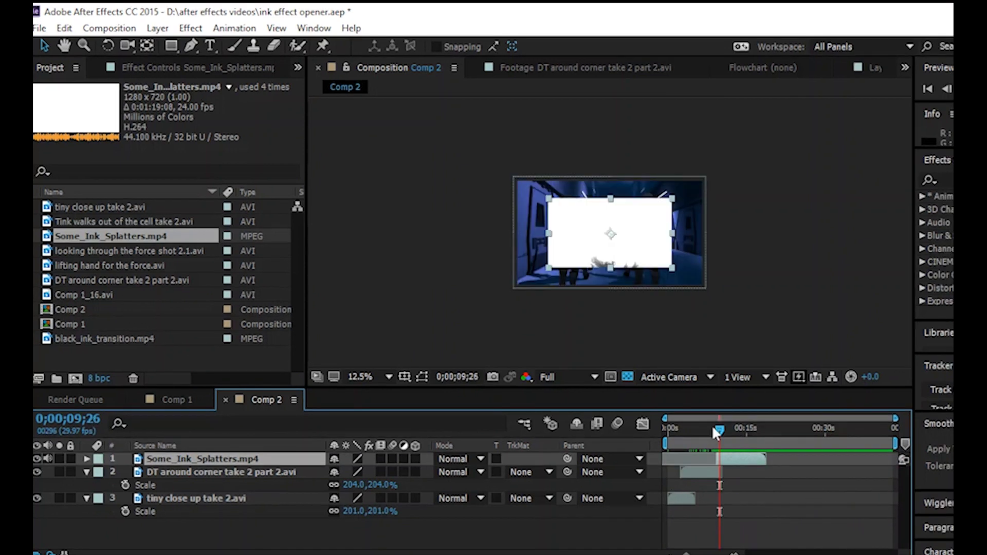
mouse_move(717, 429)
mouse_down()
mouse_move(752, 450)
mouse_move(708, 467)
mouse_move(745, 467)
mouse_move(731, 463)
mouse_up()
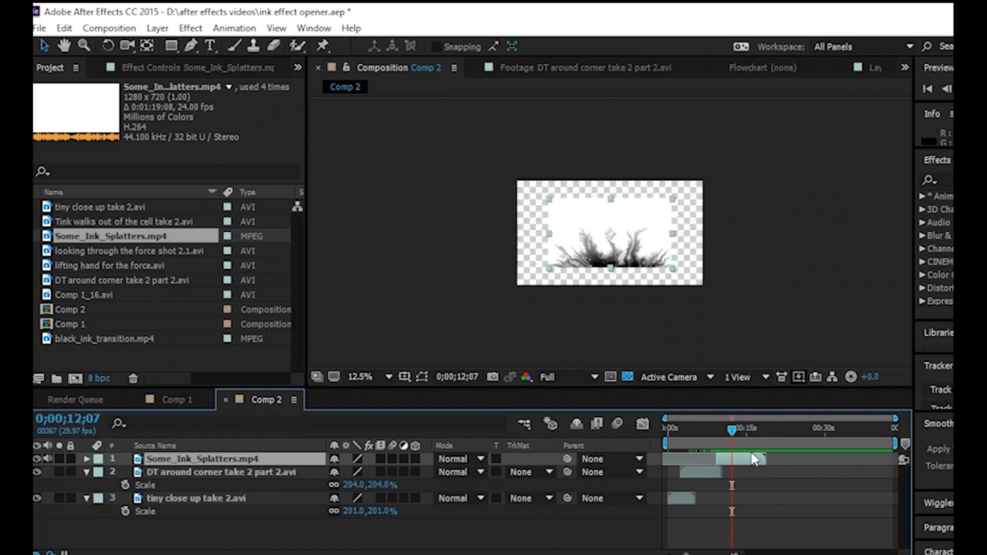
- Time-stretch the ink layer to a 30% stretch factor
right_click(750, 462)
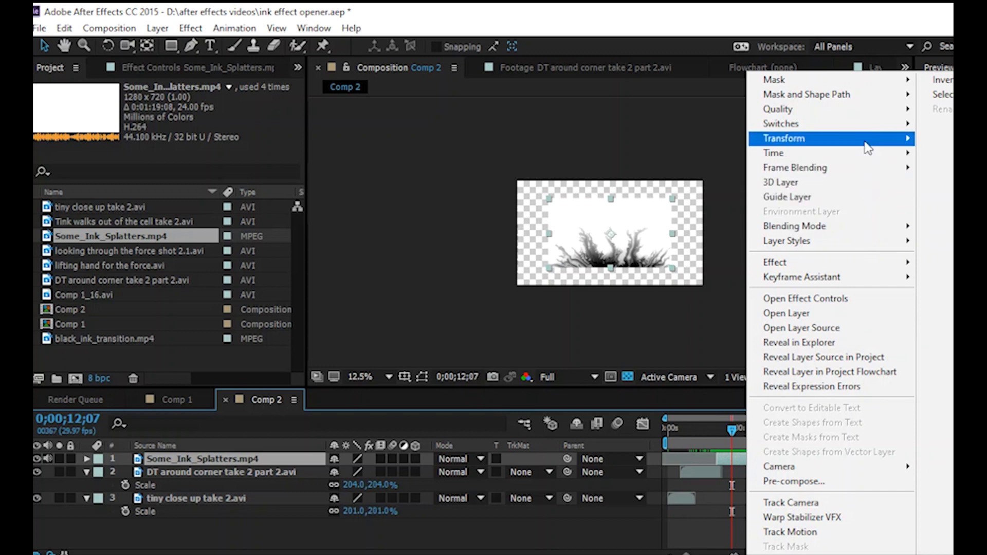
mouse_move(864, 147)
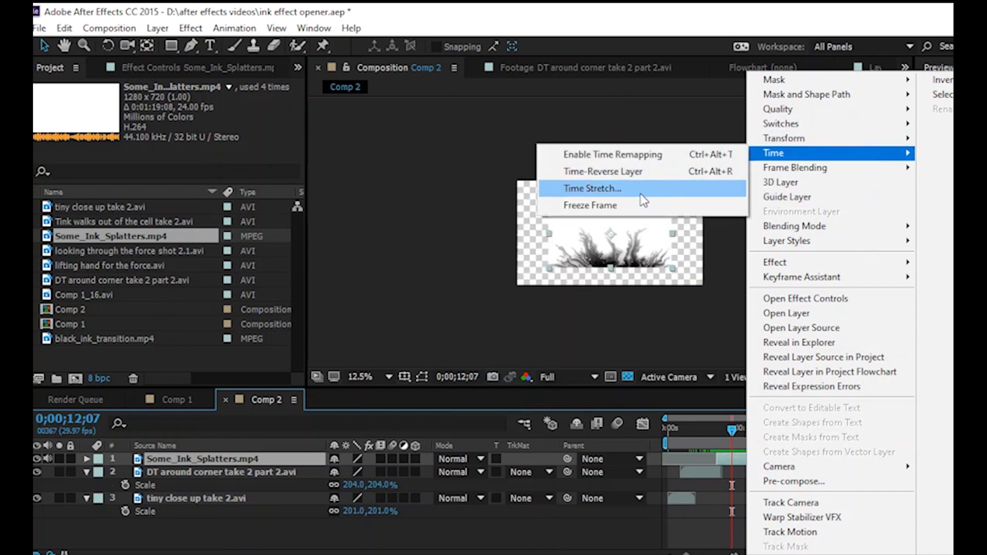
click(642, 194)
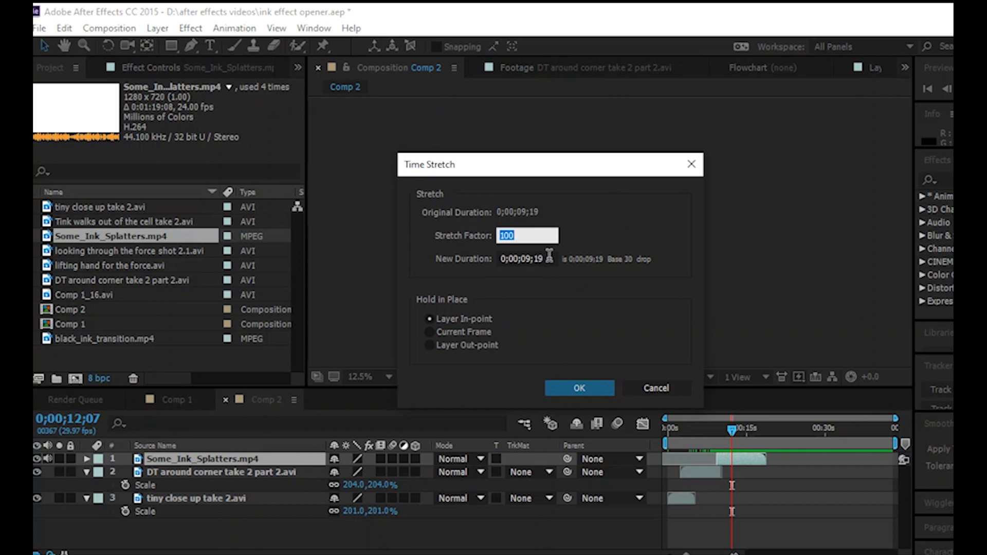
text(30)
key(Return)
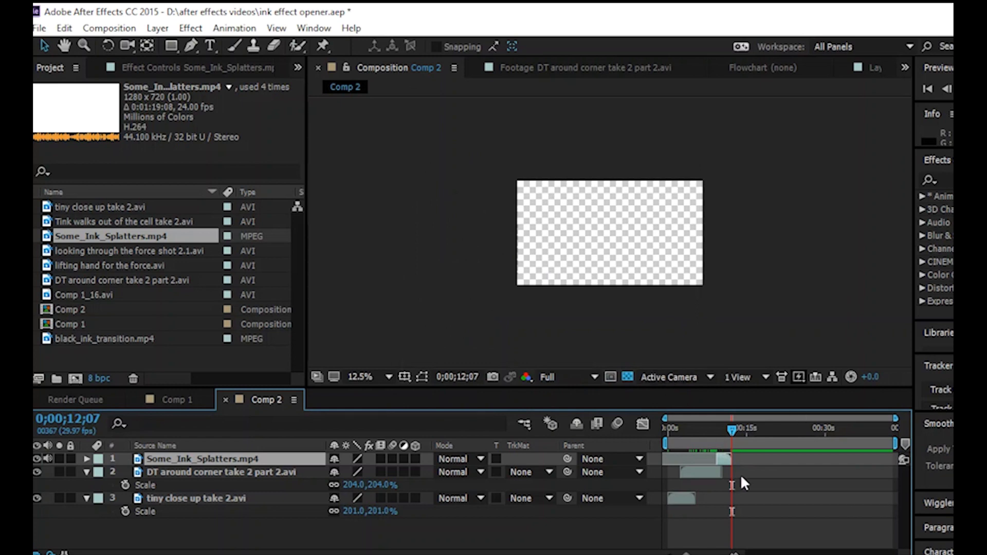
- Make the ink splatter layer start at about 2 seconds, the current time
drag(725, 438, 680, 437)
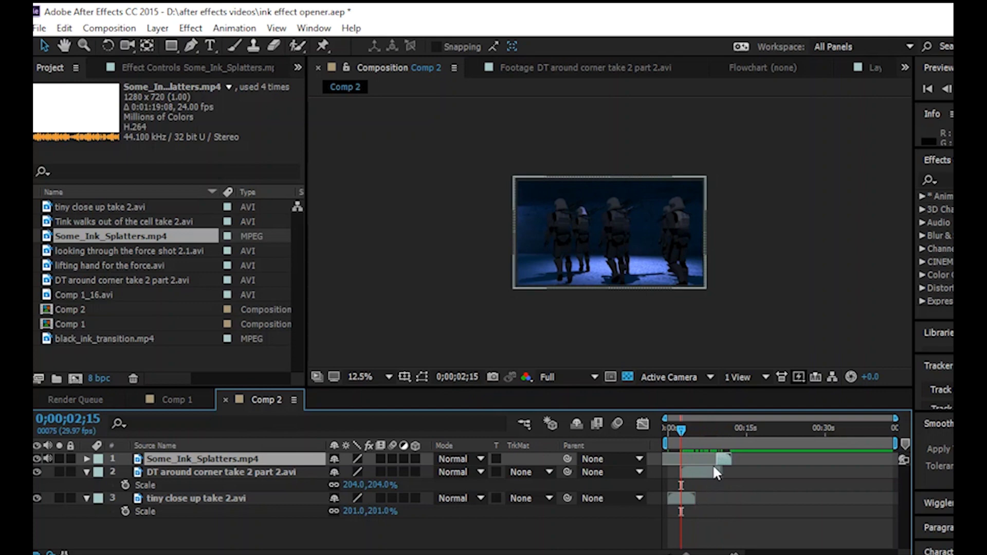
drag(721, 457, 684, 468)
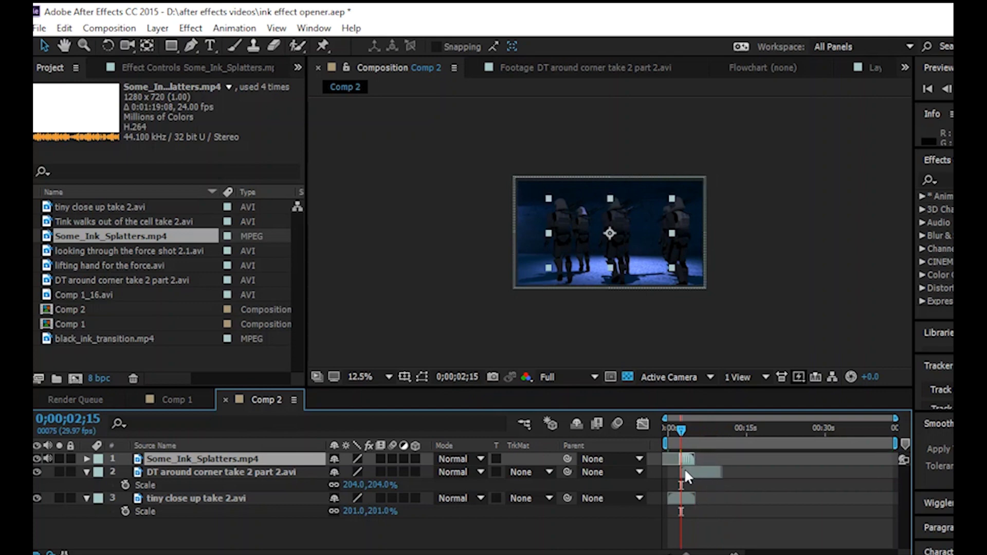
drag(687, 554, 715, 554)
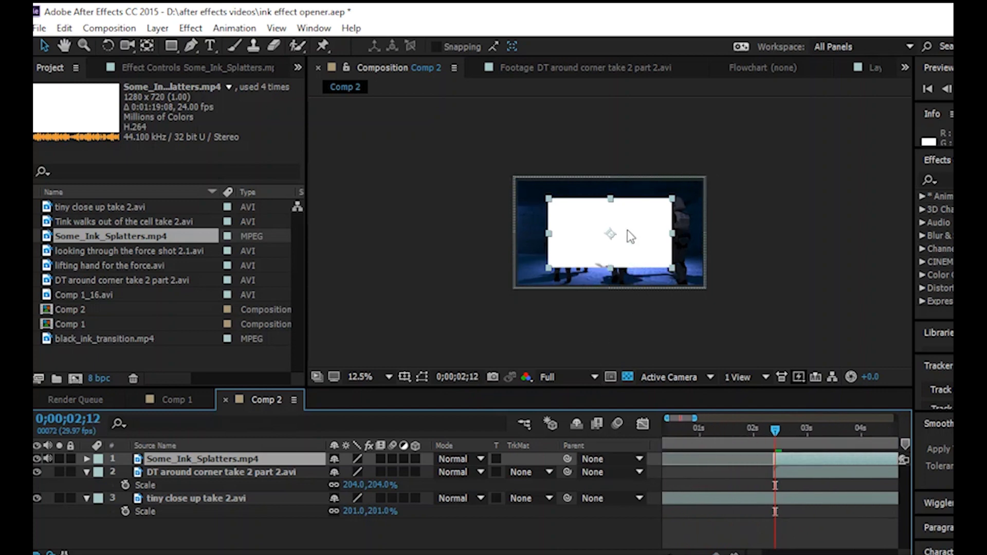
- Scale the ink layer in the viewer until it fills the Comp 2 frame
click(547, 266)
drag(546, 268, 509, 293)
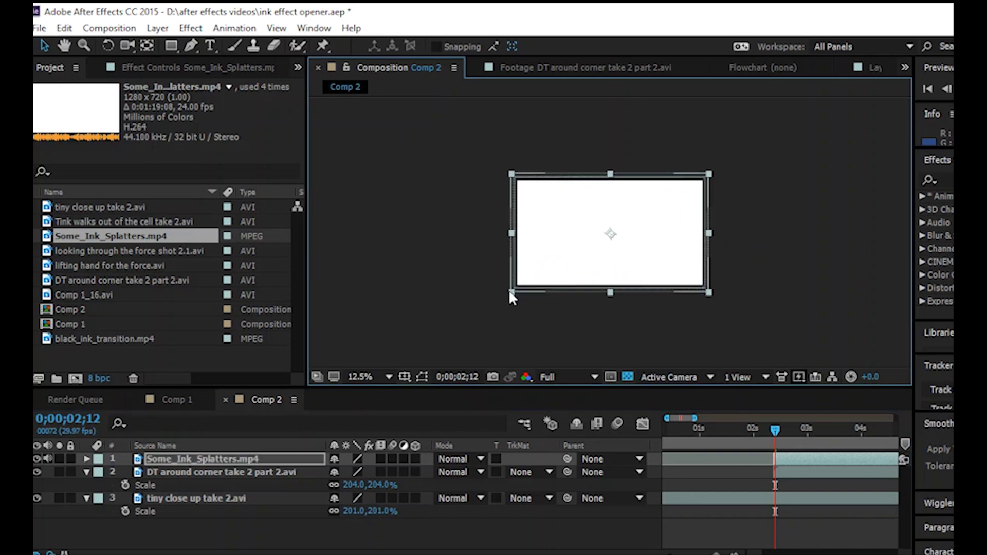
click(215, 461)
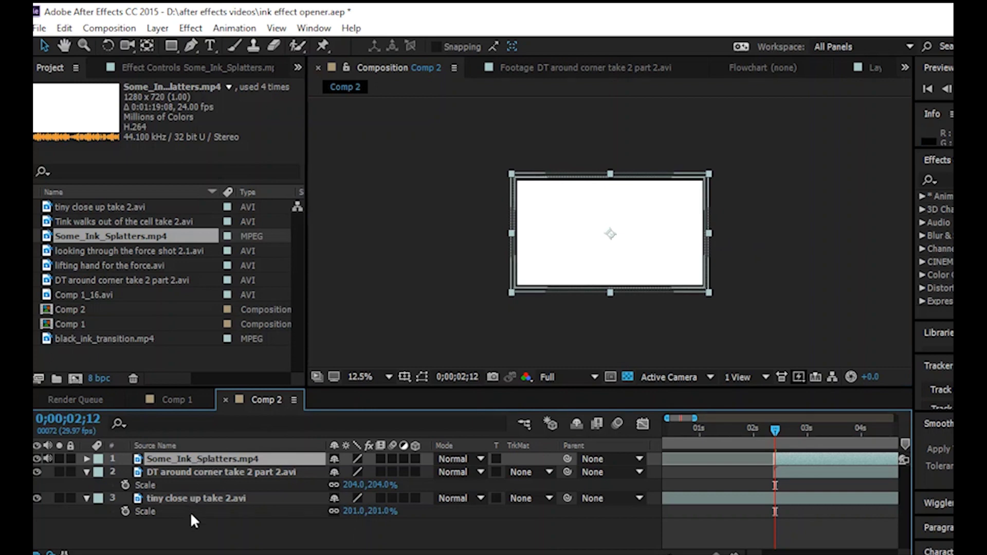
key(p)
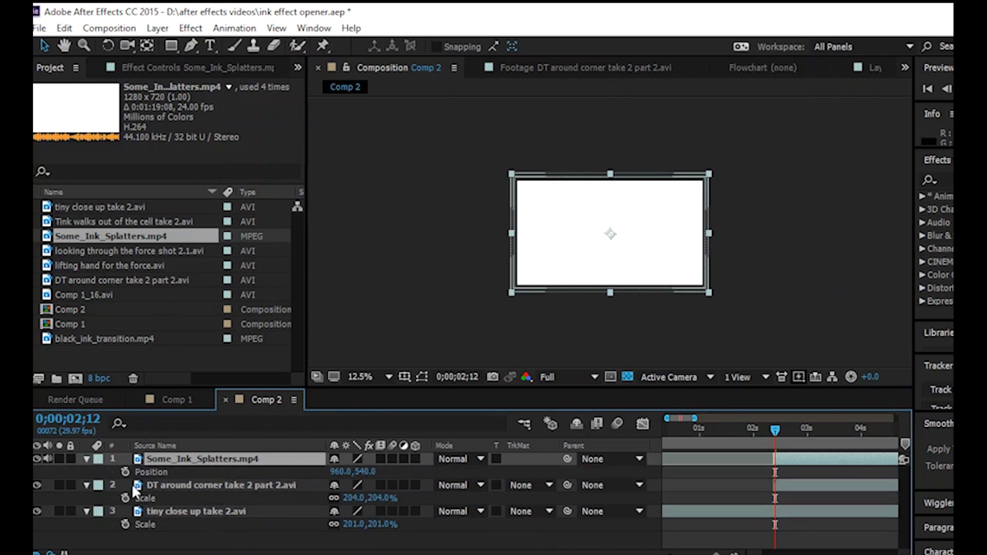
- Set starting Position and Scale keyframes on the ink layer at 2;12
click(127, 469)
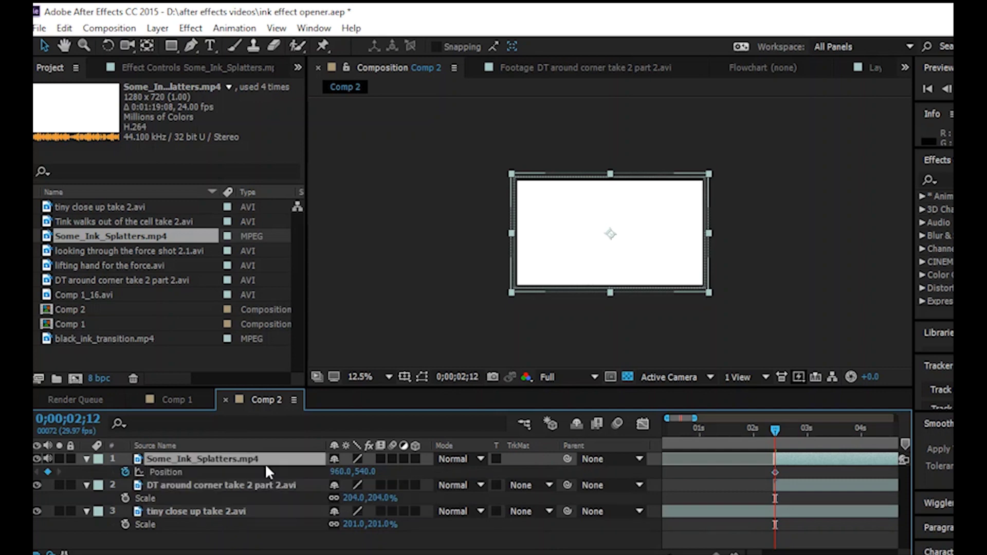
key(s)
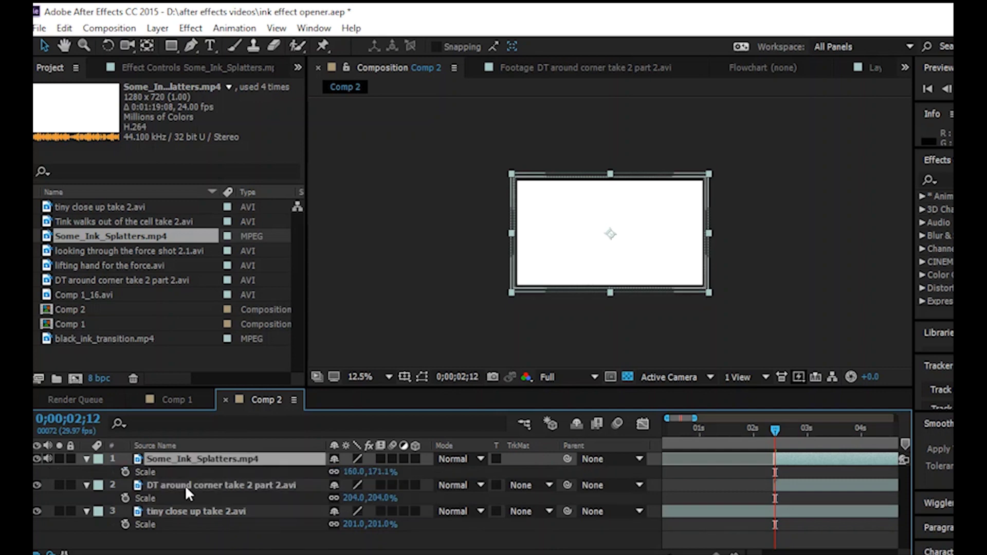
click(126, 473)
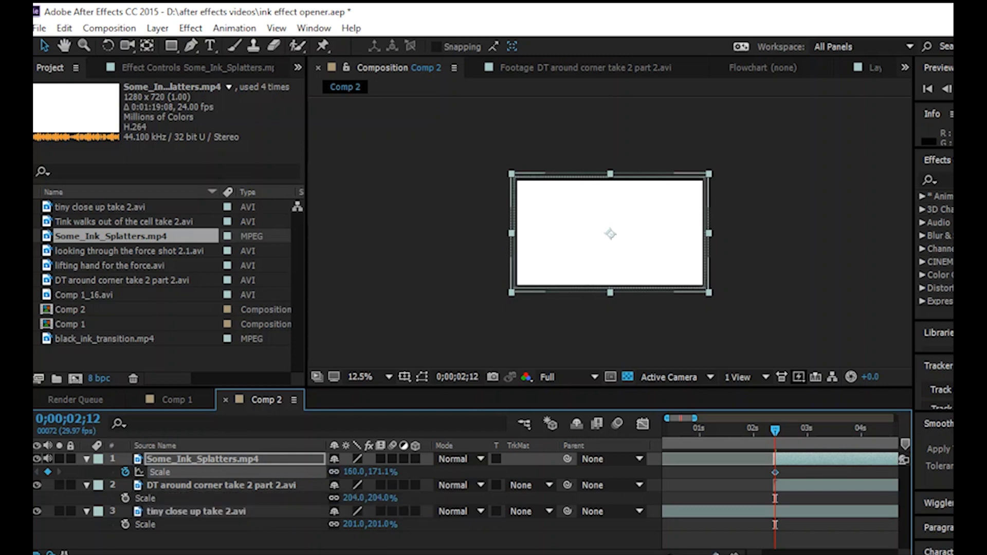
key(minus)
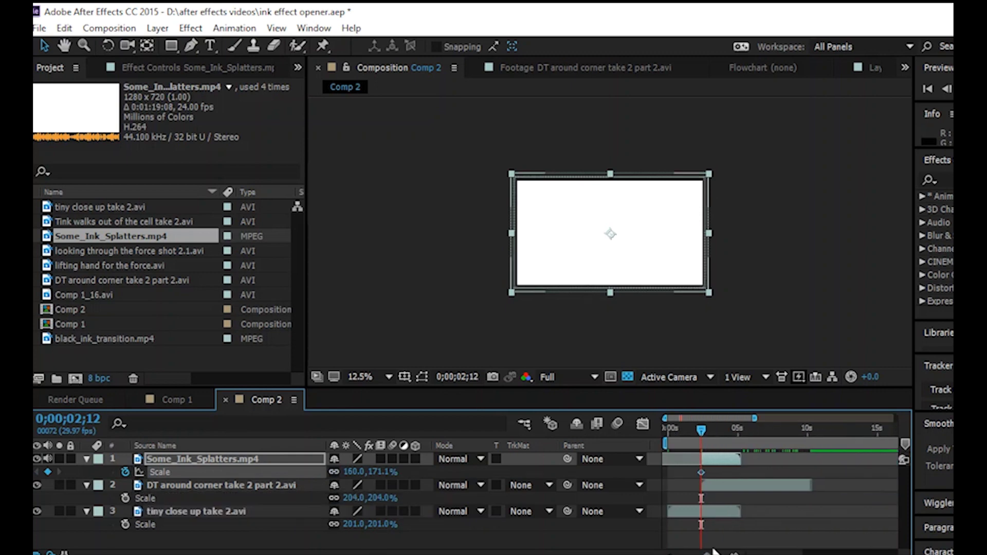
- At 5;06, enlarge the ink layer, adding a new Scale keyframe
drag(702, 431, 712, 429)
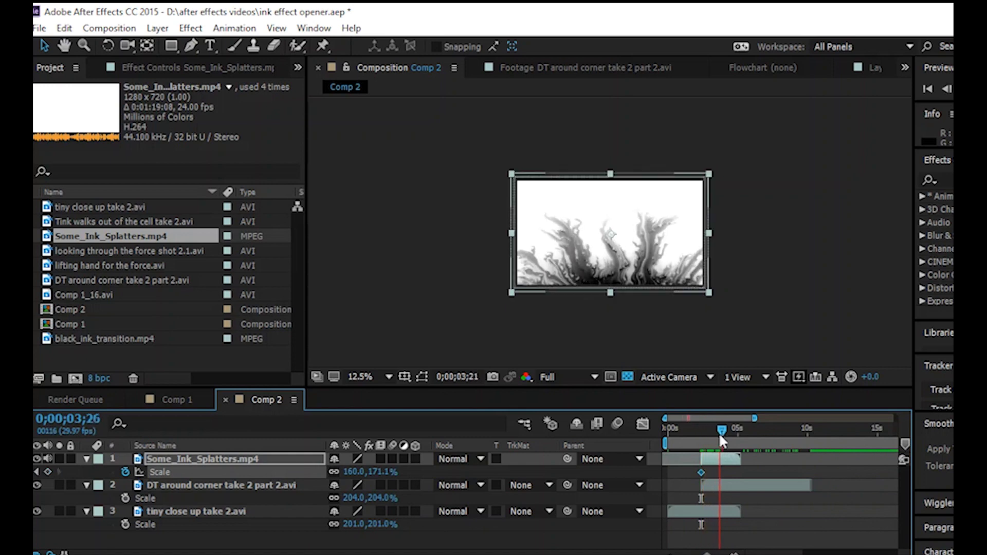
drag(719, 433, 736, 441)
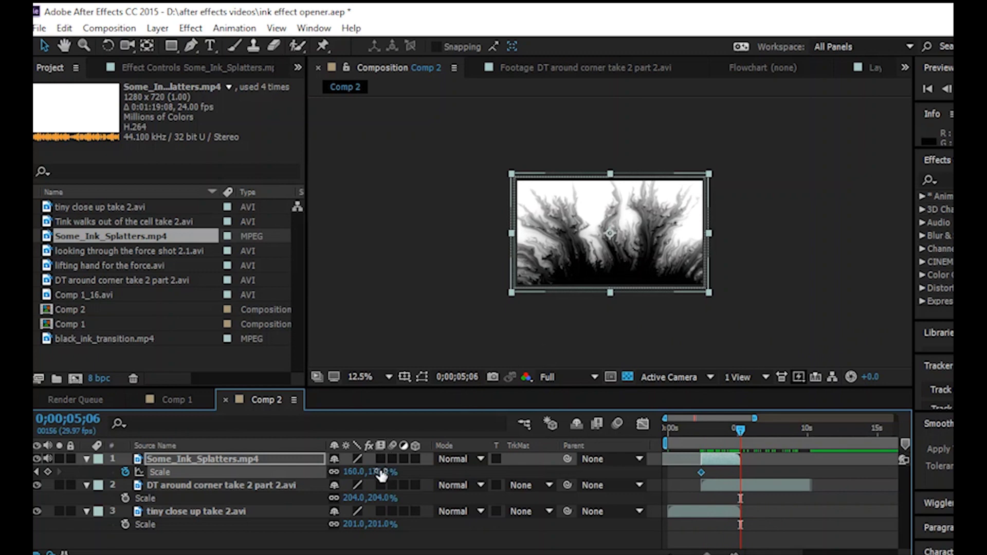
mouse_move(379, 471)
mouse_down()
mouse_move(421, 238)
mouse_move(479, 249)
mouse_up()
mouse_move(561, 277)
mouse_down()
mouse_move(606, 234)
mouse_move(601, 253)
mouse_up()
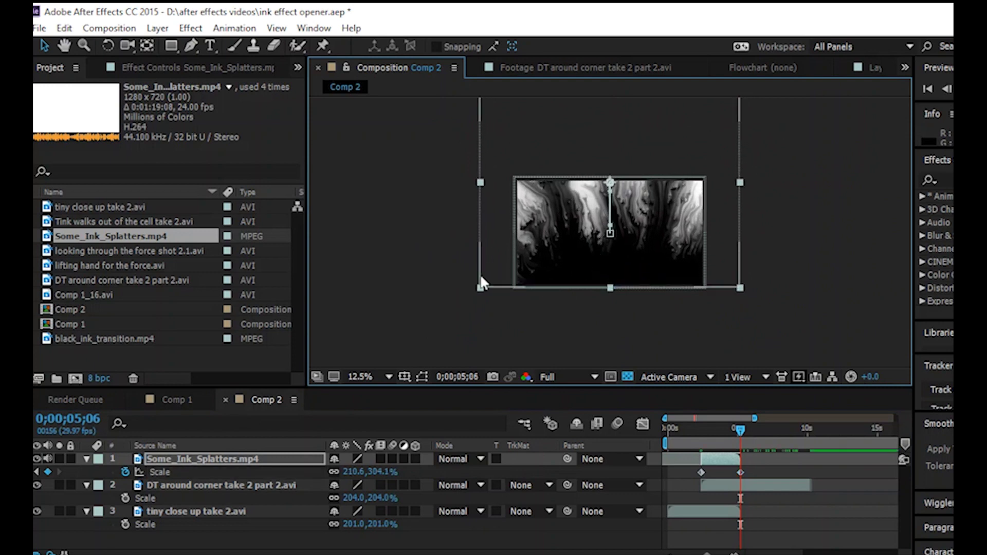
mouse_move(481, 288)
mouse_down()
mouse_move(421, 371)
mouse_move(454, 337)
mouse_move(417, 339)
mouse_move(445, 232)
mouse_up()
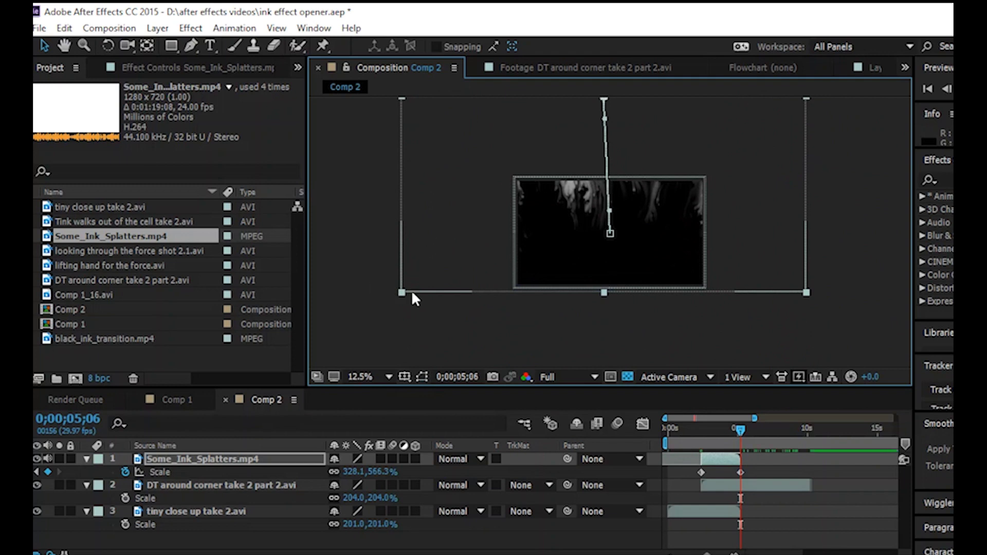
mouse_move(403, 294)
mouse_down()
mouse_move(397, 306)
mouse_move(322, 342)
mouse_up()
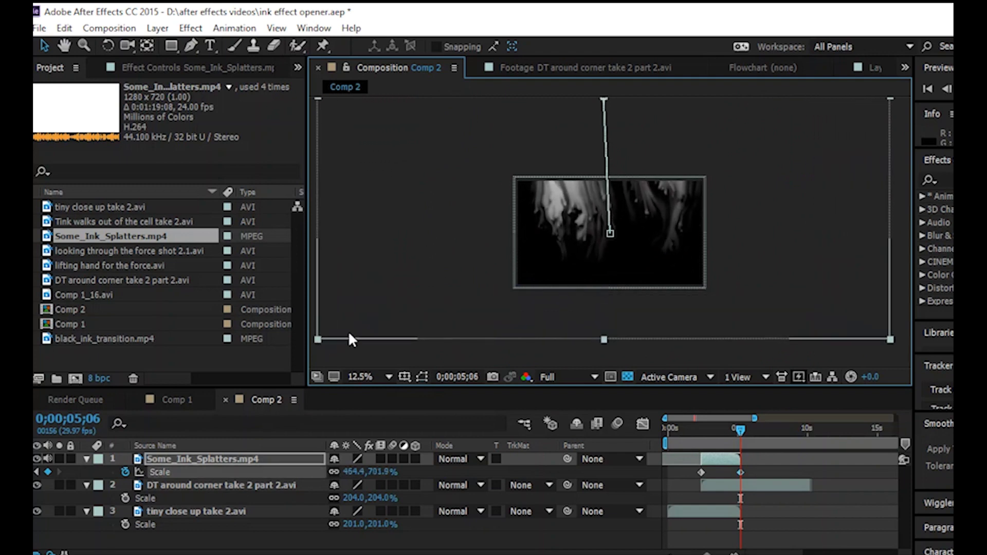
mouse_move(452, 303)
mouse_down()
mouse_move(468, 241)
mouse_move(435, 269)
mouse_move(443, 256)
mouse_up()
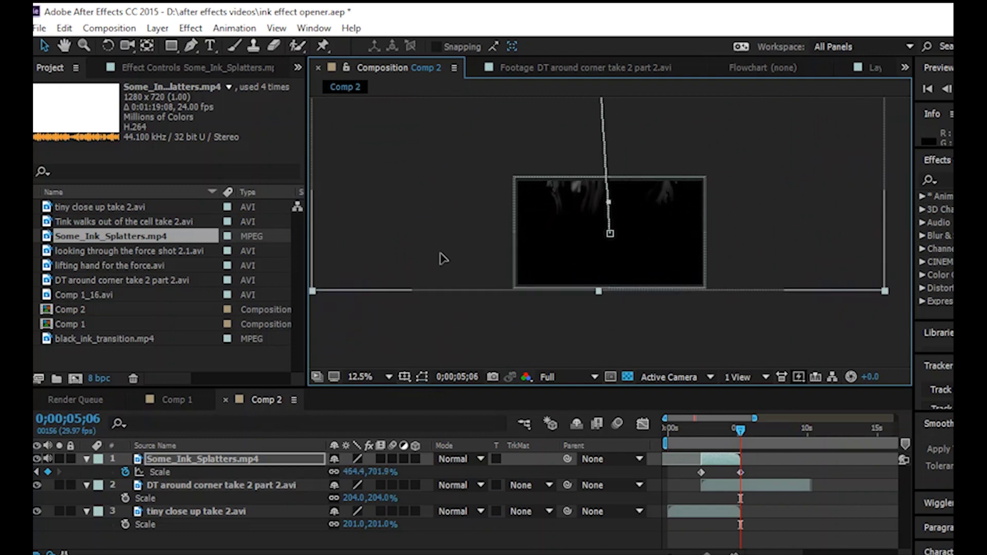
- Stretch the ink layer to about 1001.9% tall and narrow its width
drag(598, 291, 597, 353)
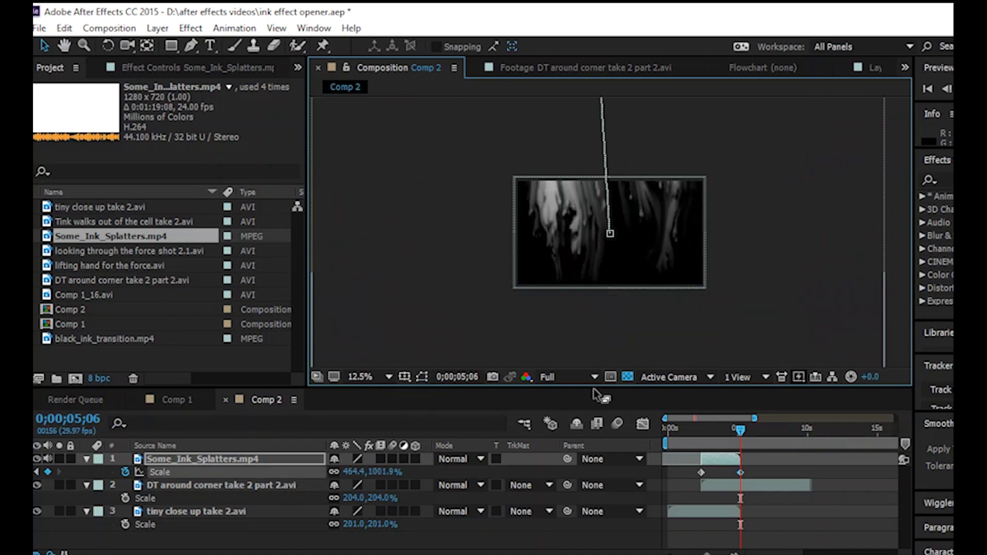
drag(592, 290, 593, 253)
key(comma)
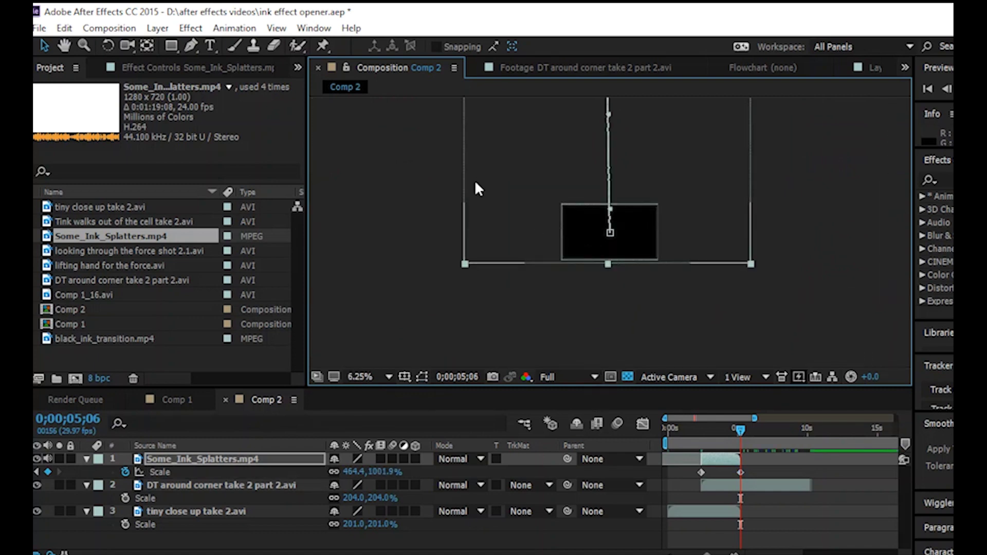
key(comma)
mouse_move(537, 162)
mouse_down()
mouse_move(583, 171)
mouse_move(567, 181)
mouse_up()
key(period)
key(period)
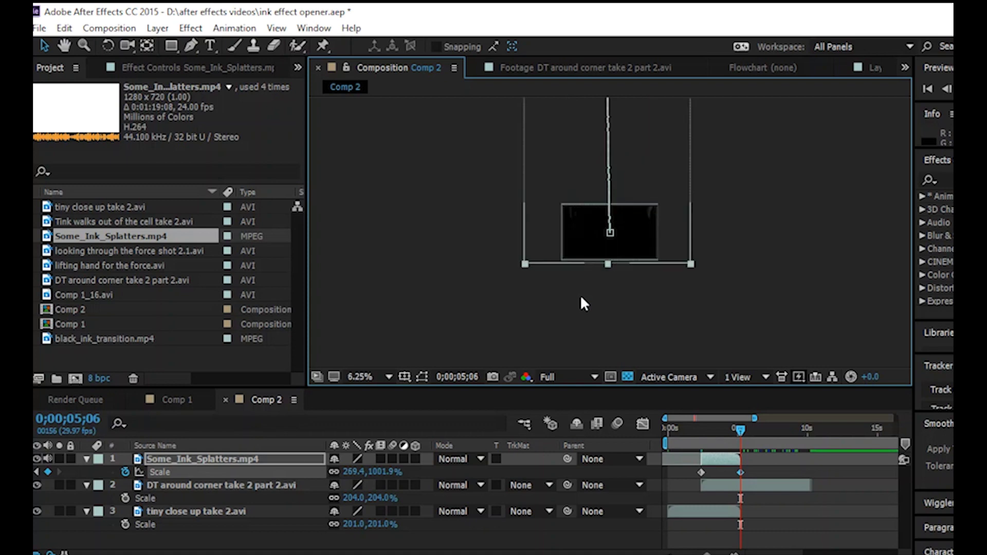
mouse_move(744, 429)
mouse_down()
mouse_move(705, 454)
mouse_move(712, 446)
mouse_move(728, 443)
mouse_move(710, 462)
mouse_up()
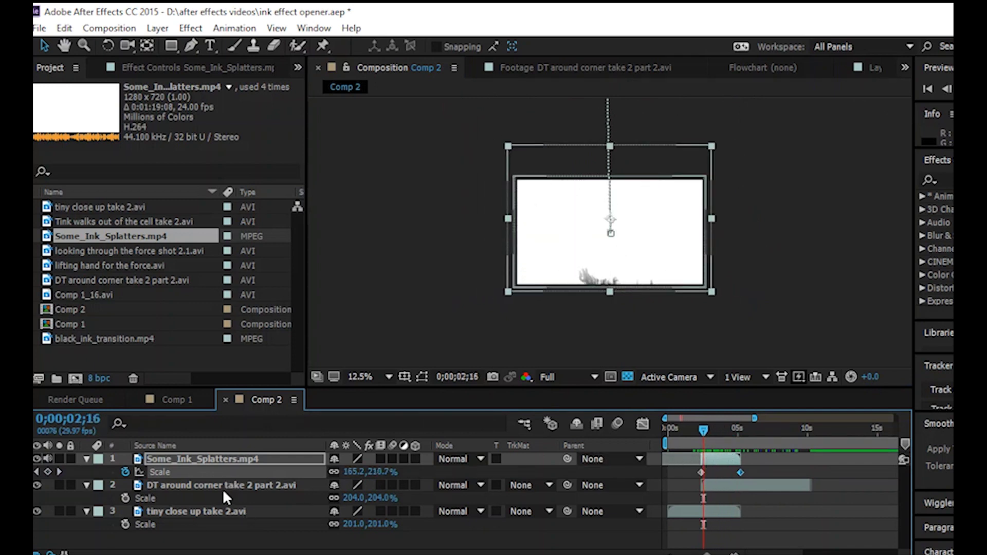
- Matte DT around corner with Luma Inverted 'Some_Ink_Splatters.mp4' and preview from the start
click(254, 487)
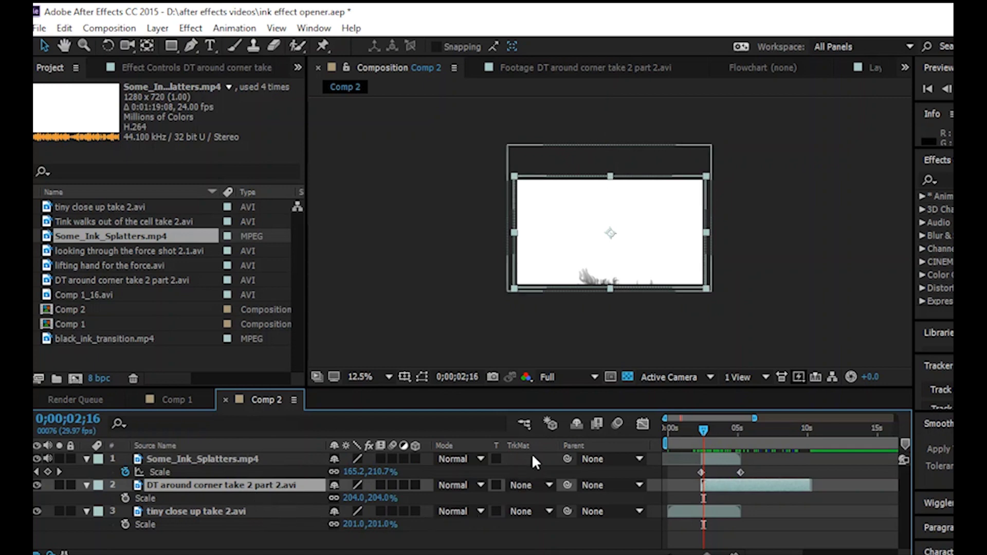
click(530, 486)
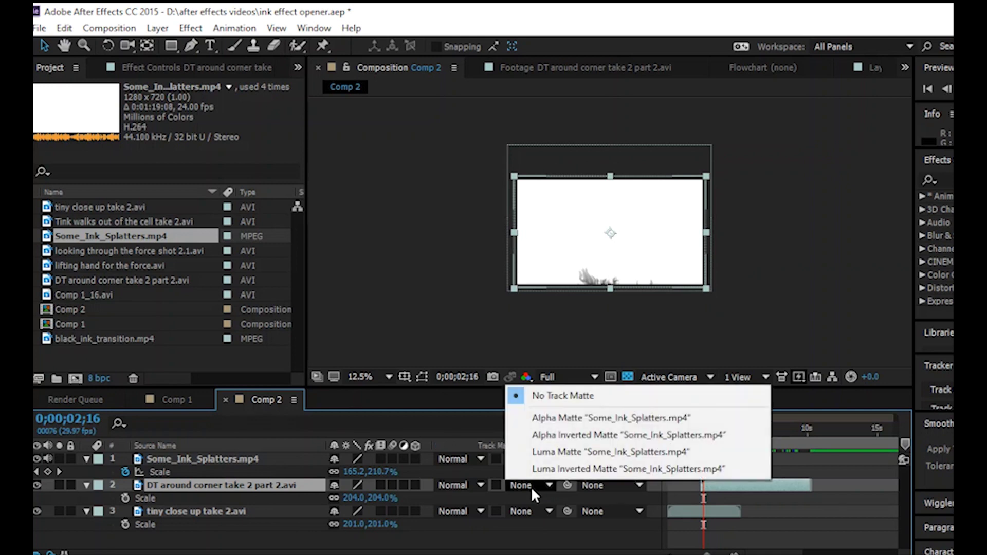
click(663, 473)
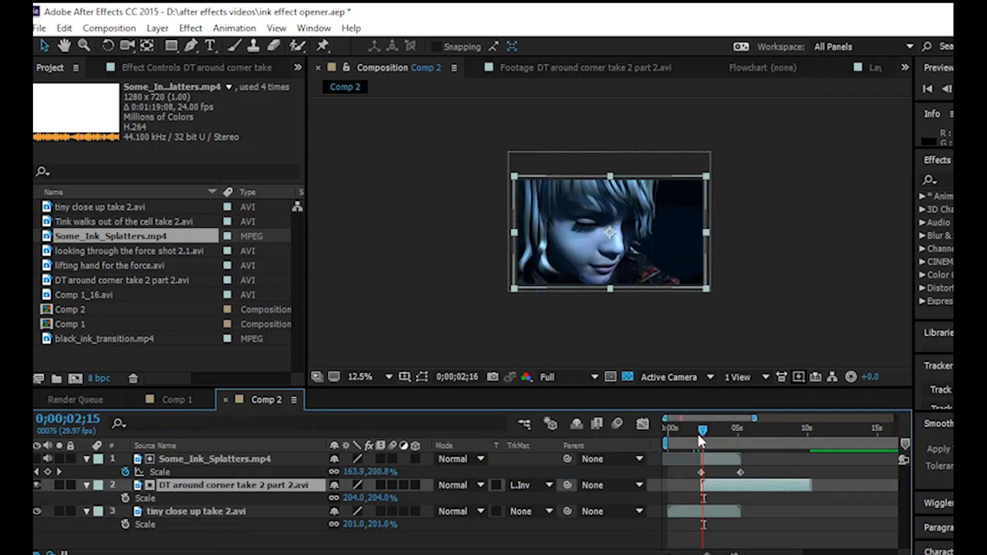
key(Home)
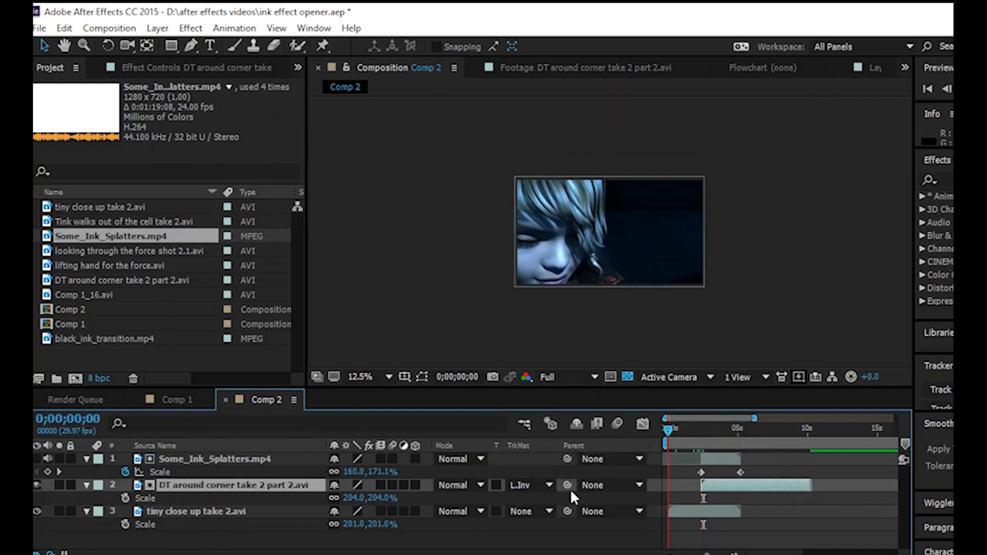
key(space)
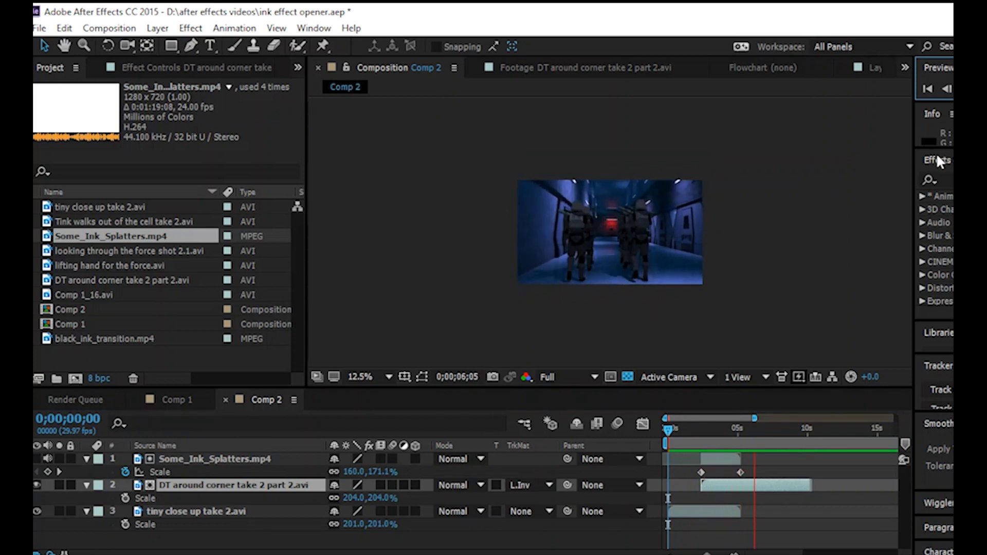
- Move the DT around corner clip's start earlier to the current time near 2;20
click(751, 428)
drag(752, 429, 706, 442)
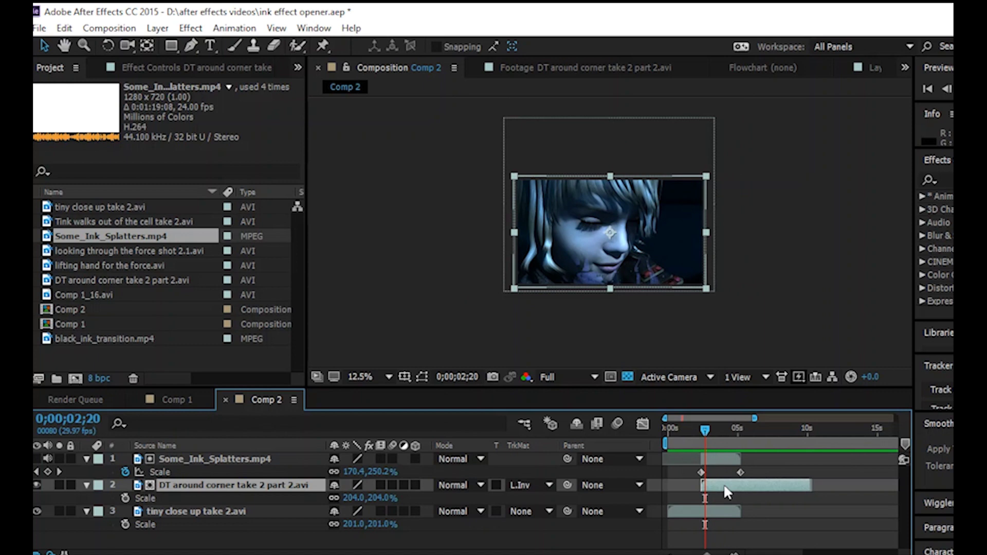
drag(724, 487, 713, 487)
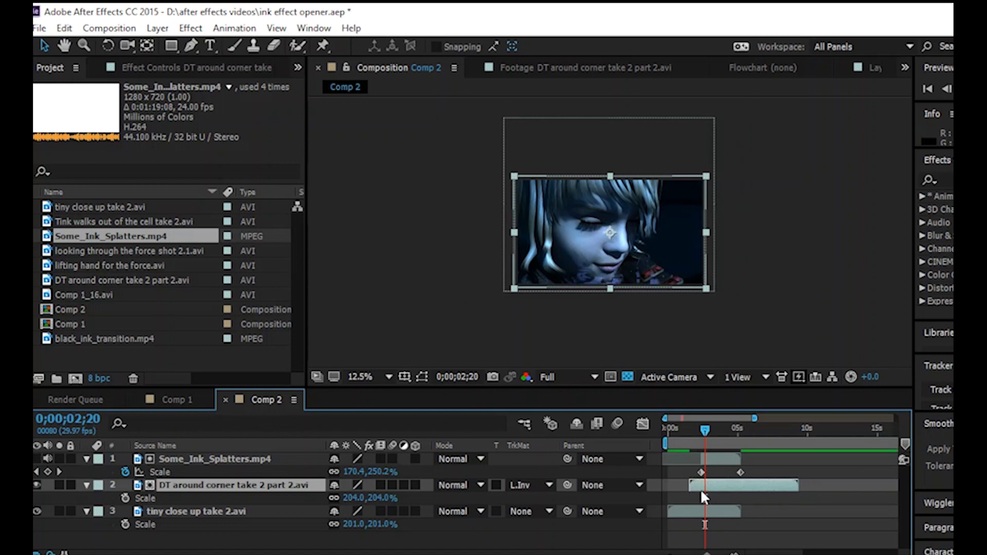
drag(704, 432, 701, 437)
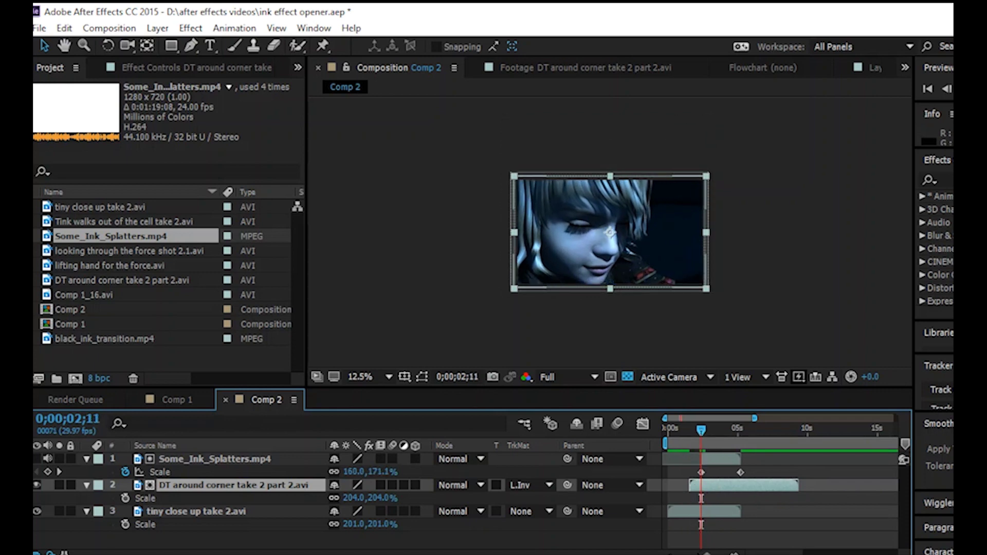
drag(709, 554, 719, 554)
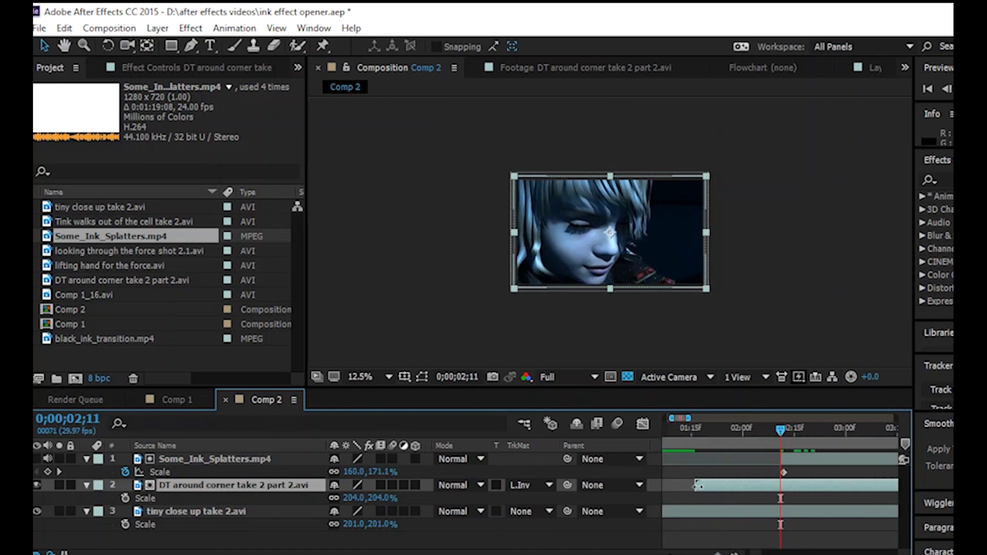
drag(719, 490, 781, 498)
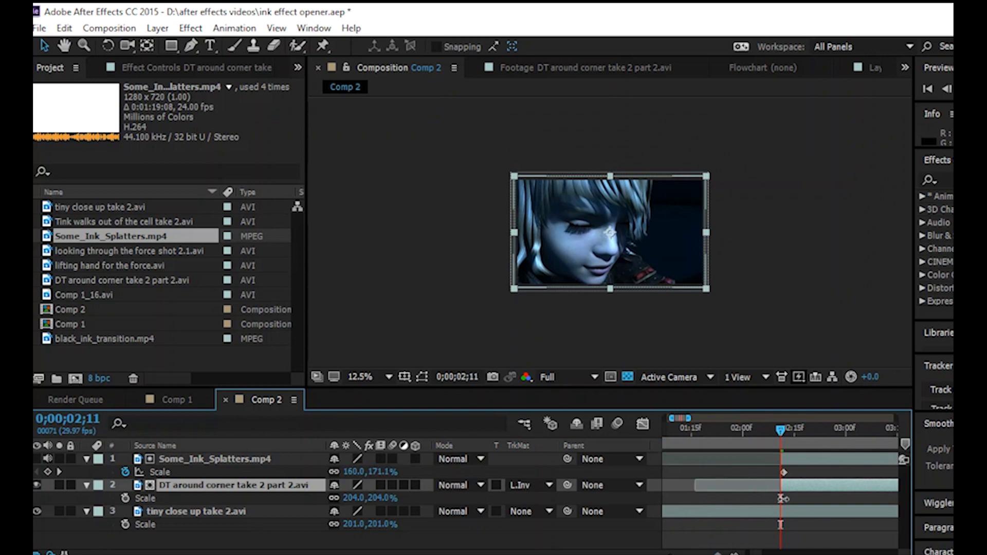
drag(727, 554, 733, 553)
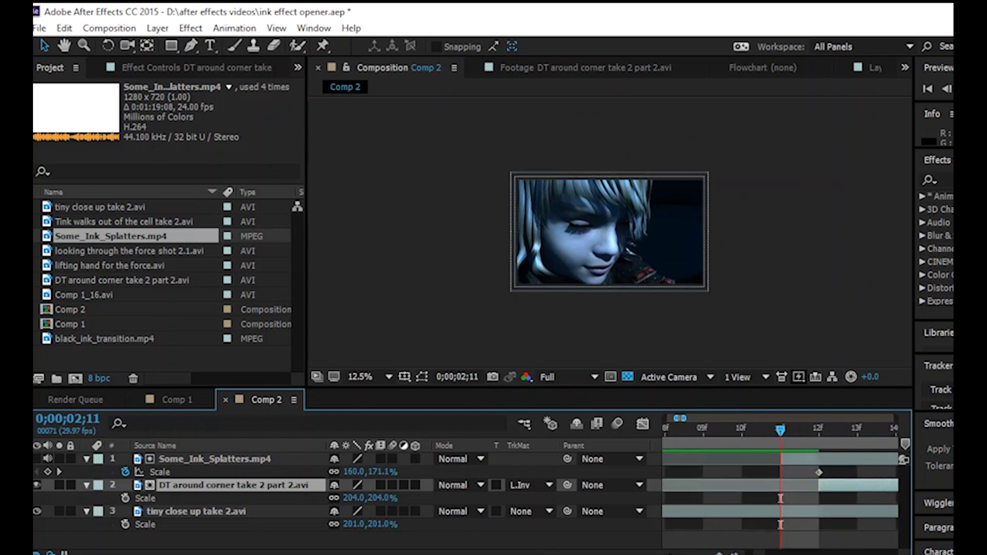
drag(817, 485, 794, 497)
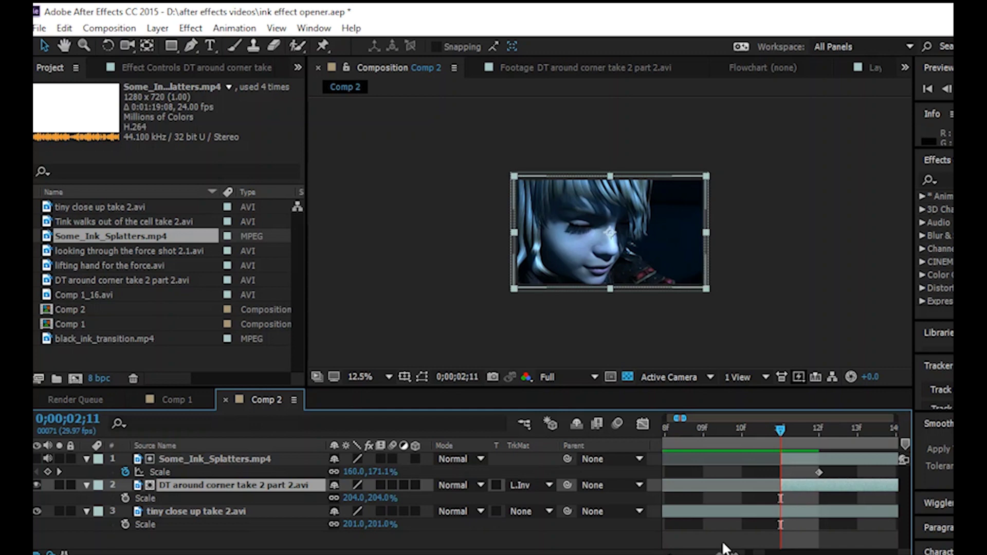
- Play back Comp 2 from the start to check the transition
key(semicolon)
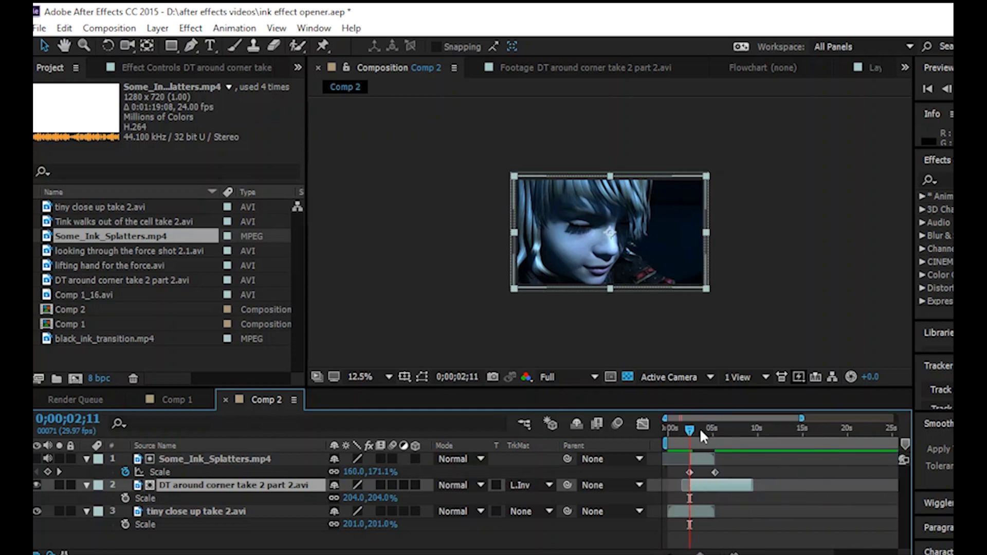
key(Home)
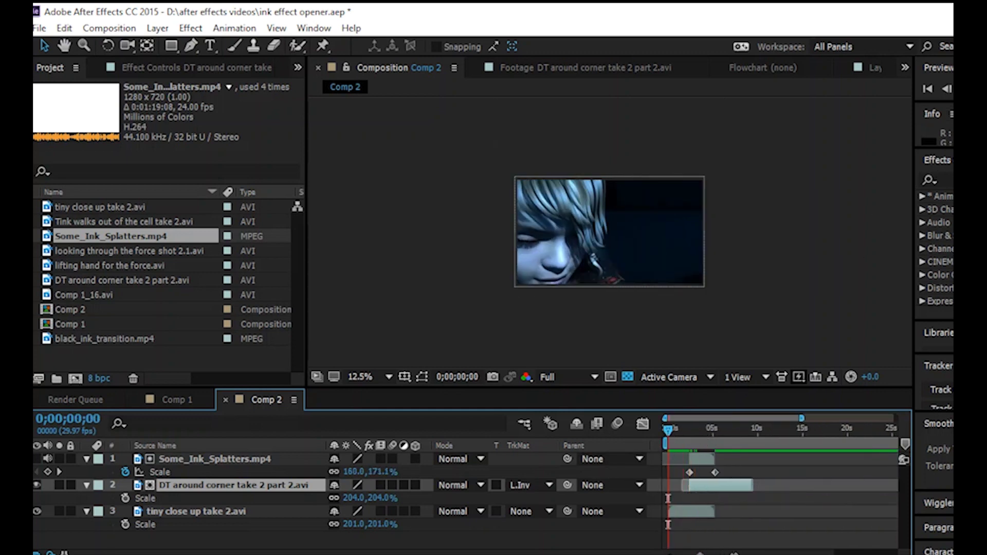
key(space)
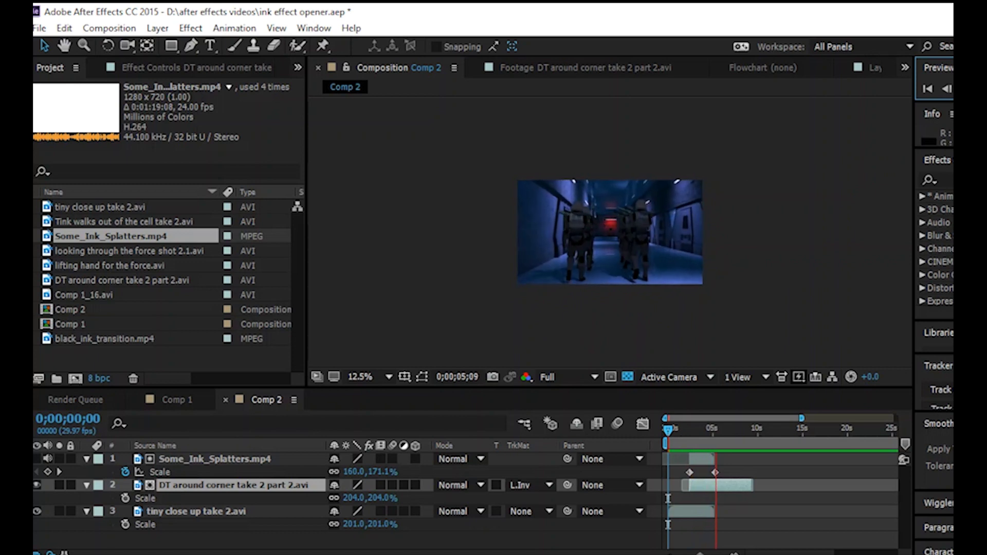
click(716, 424)
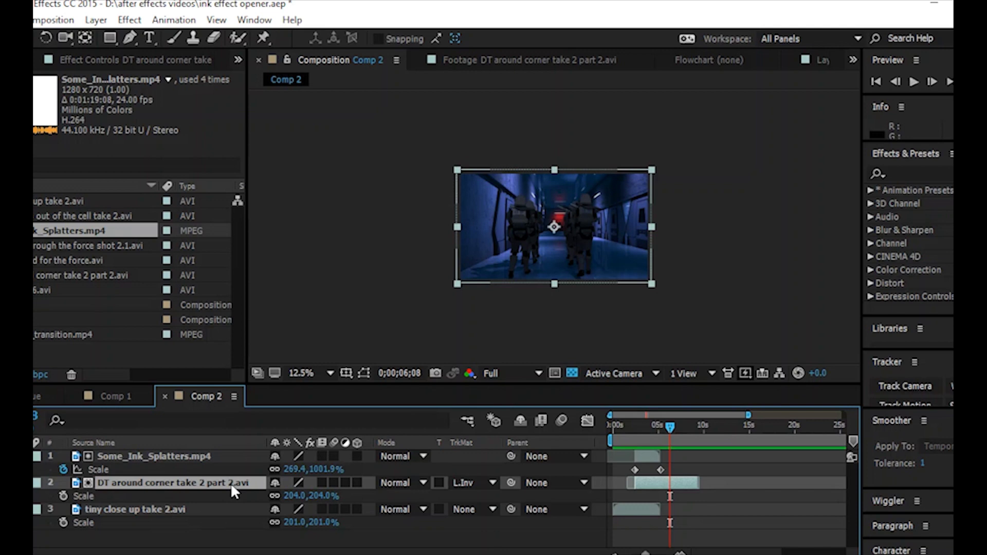
- Duplicate the DT and ink layers, moving the ink copy to the top and later
key(ctrl+d)
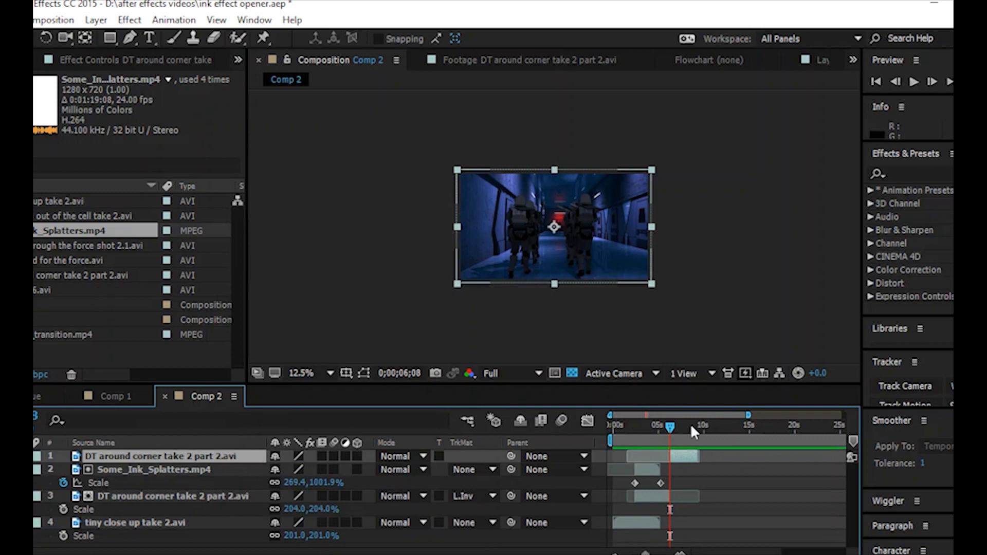
mouse_move(675, 426)
mouse_down()
mouse_move(659, 426)
mouse_move(686, 425)
mouse_up()
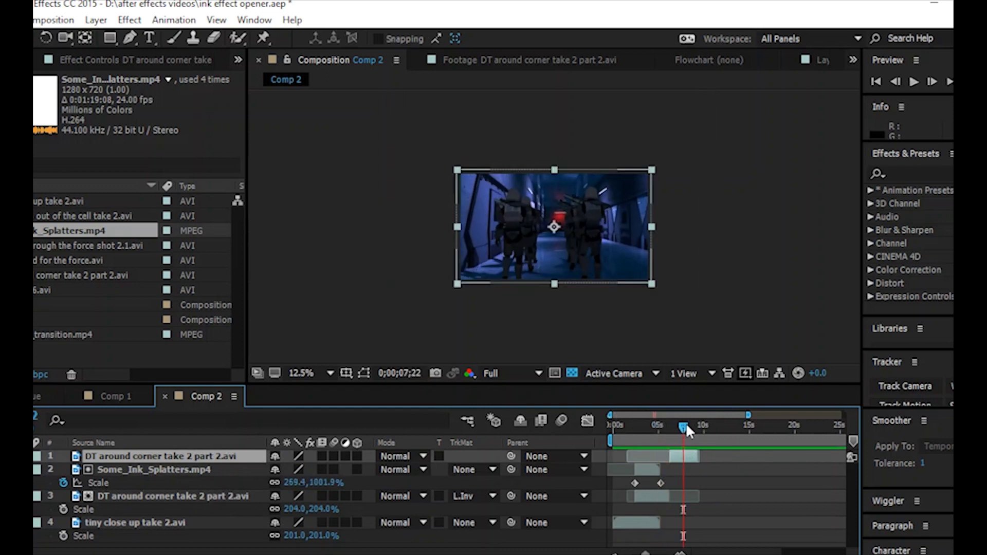
click(646, 466)
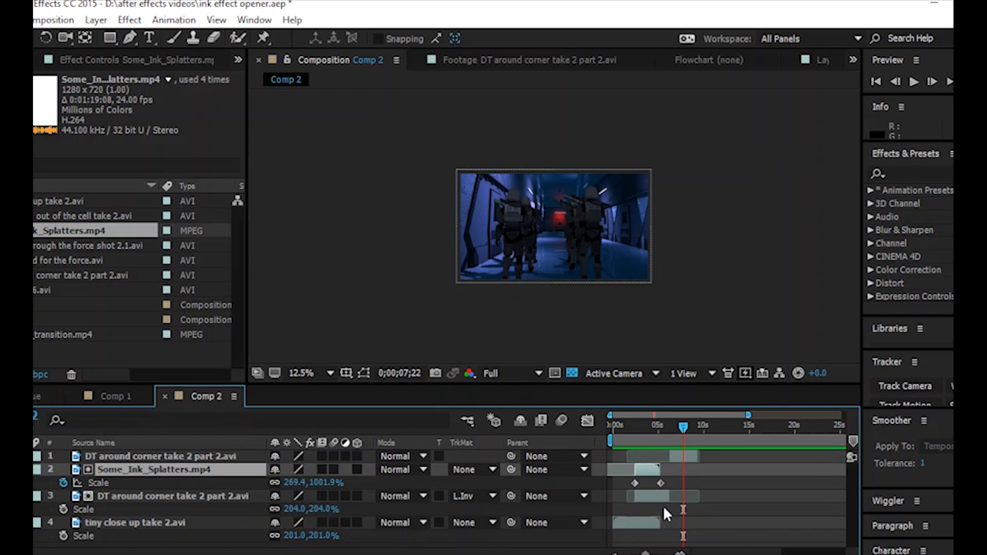
key(ctrl+d)
drag(214, 475, 314, 456)
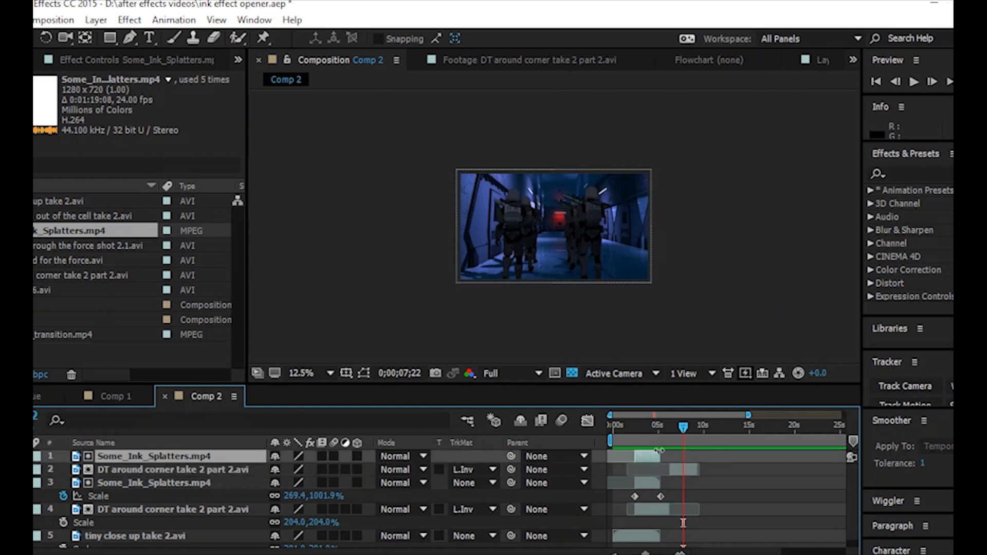
drag(652, 460, 702, 461)
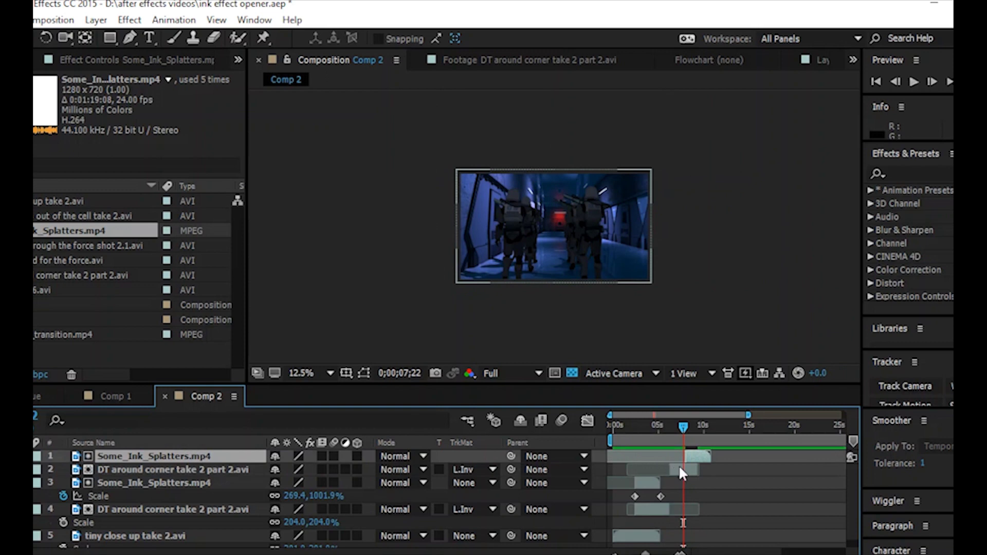
- Set the duplicated DT corner layer's track matte to No Track Matte
click(679, 467)
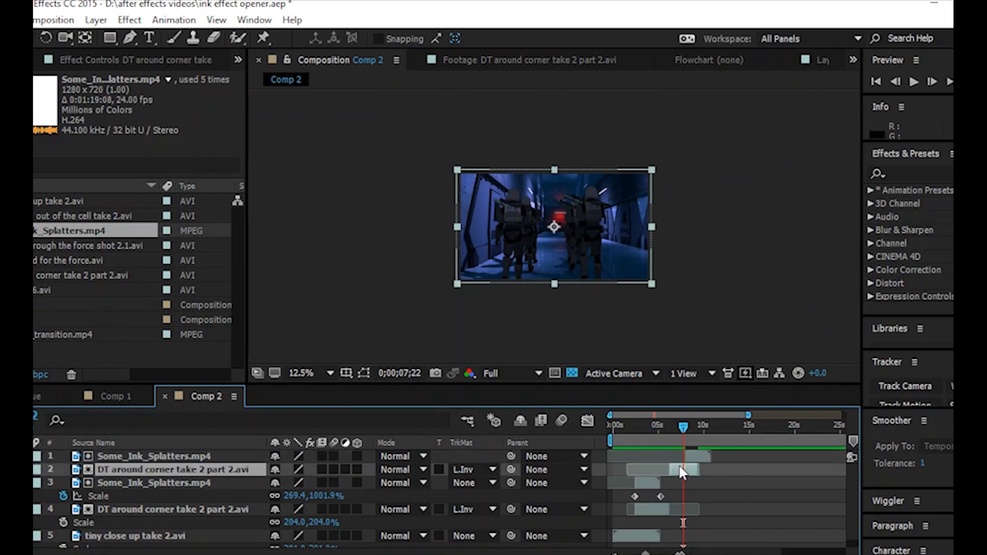
click(468, 469)
click(534, 379)
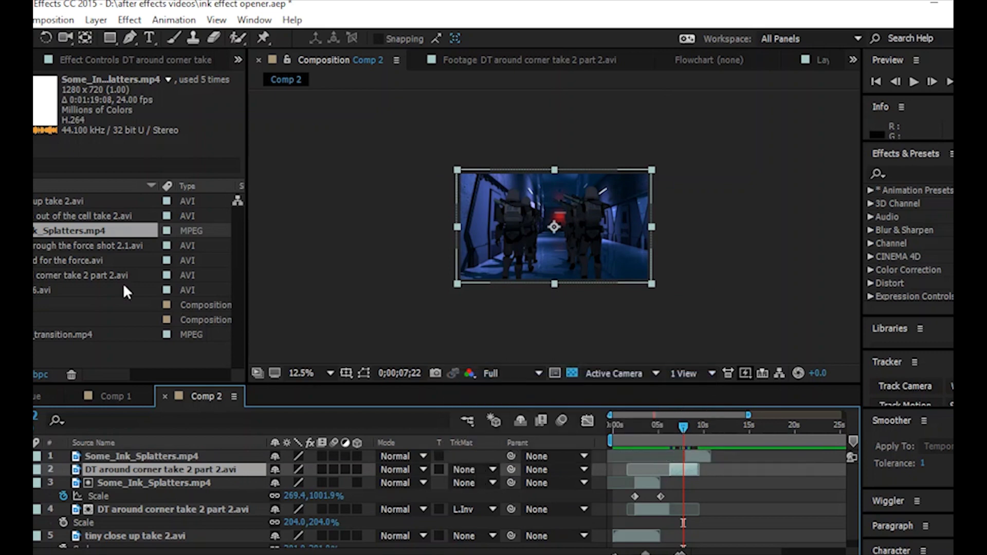
- Place lifting hand for the force.avi at the current time, aligned with the top ink copy
click(55, 262)
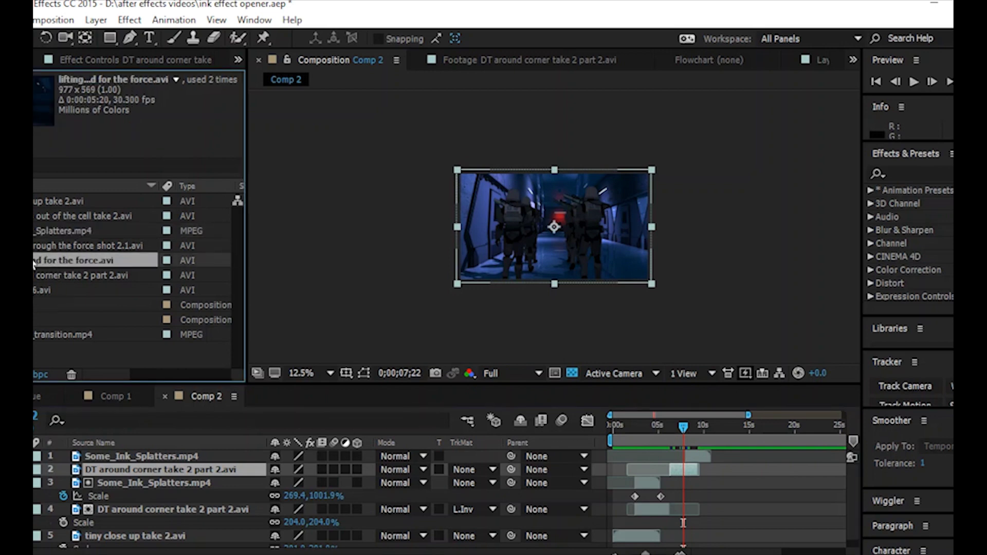
drag(34, 263, 270, 469)
drag(643, 466, 714, 487)
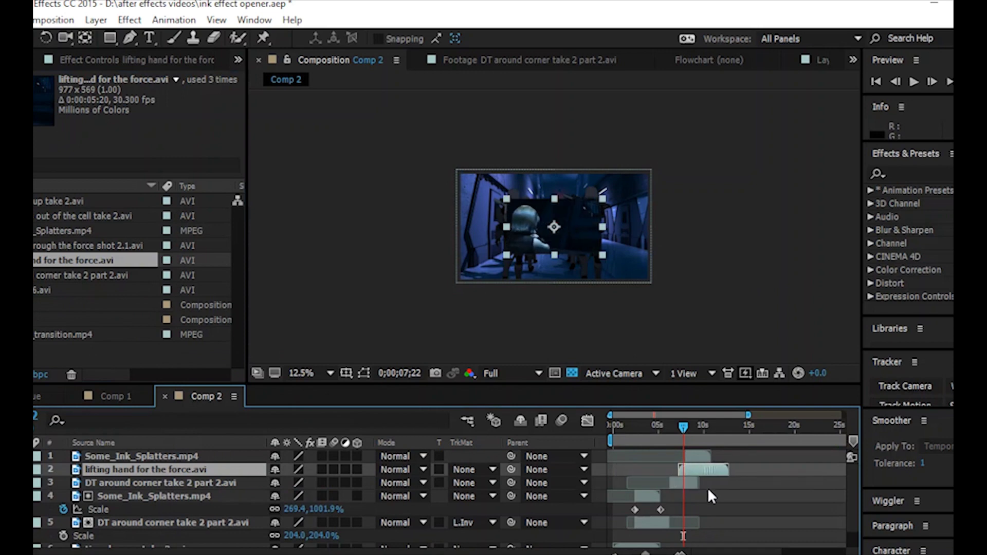
drag(700, 458, 695, 462)
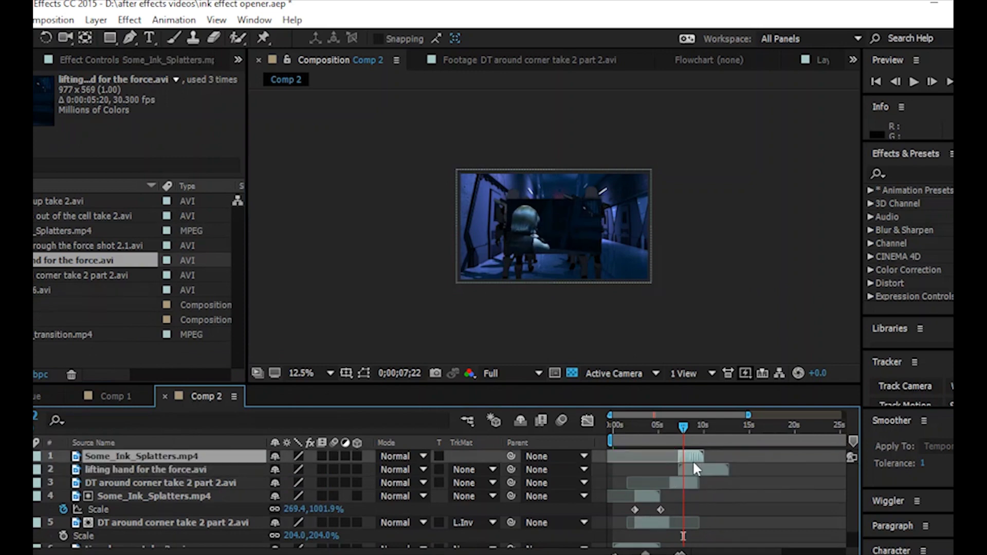
key(equal)
key(equal)
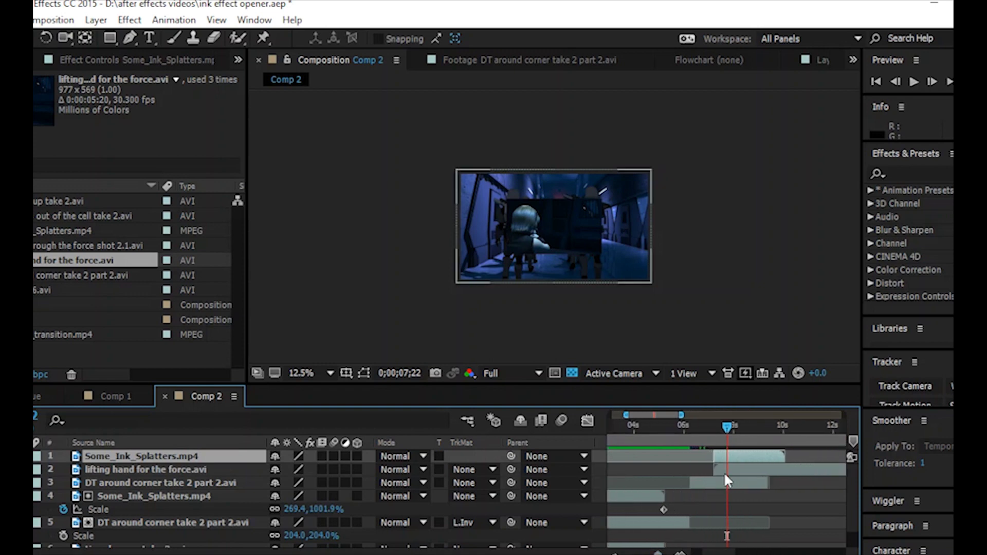
- Scale the lifting hand for the force.avi layer to 207%
click(743, 470)
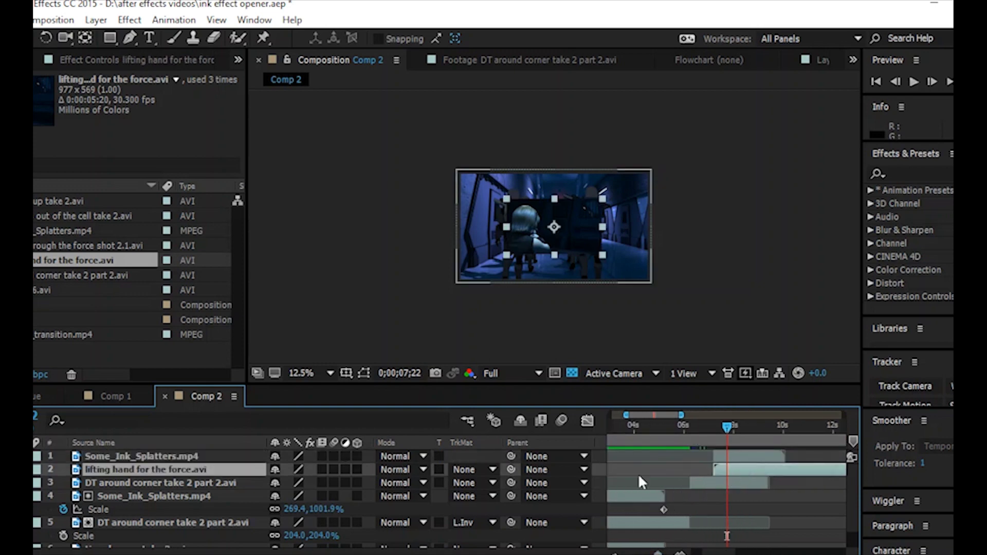
key(s)
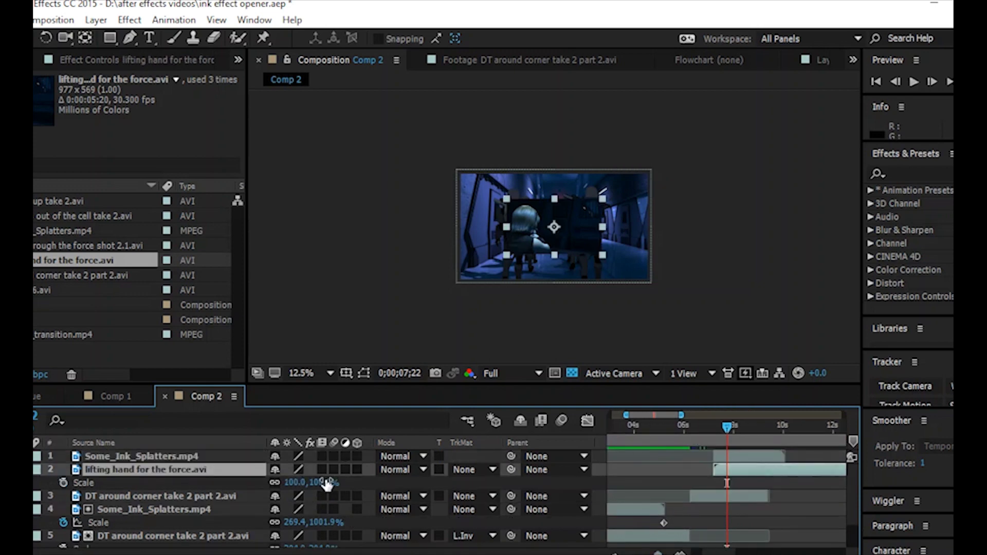
drag(329, 483, 398, 469)
key(Return)
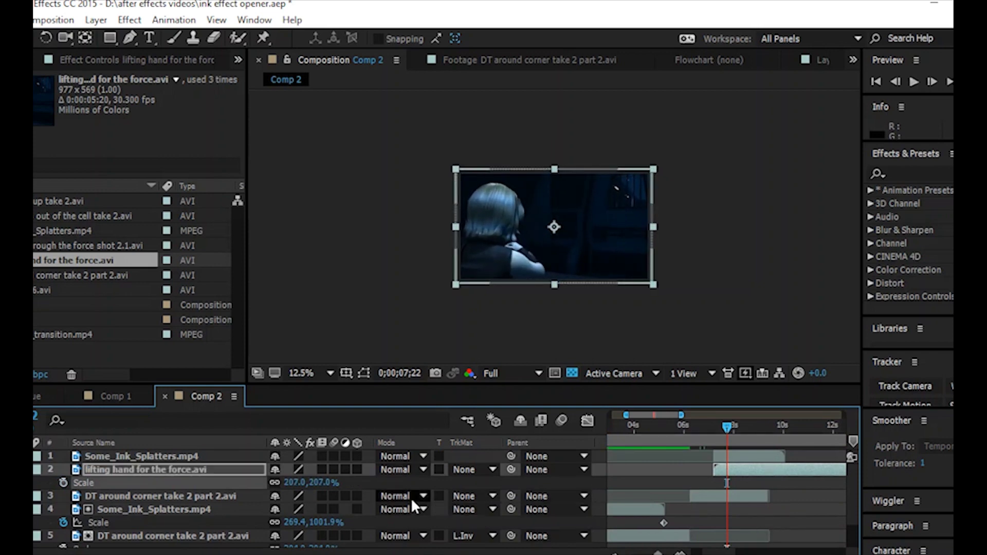
key(Return)
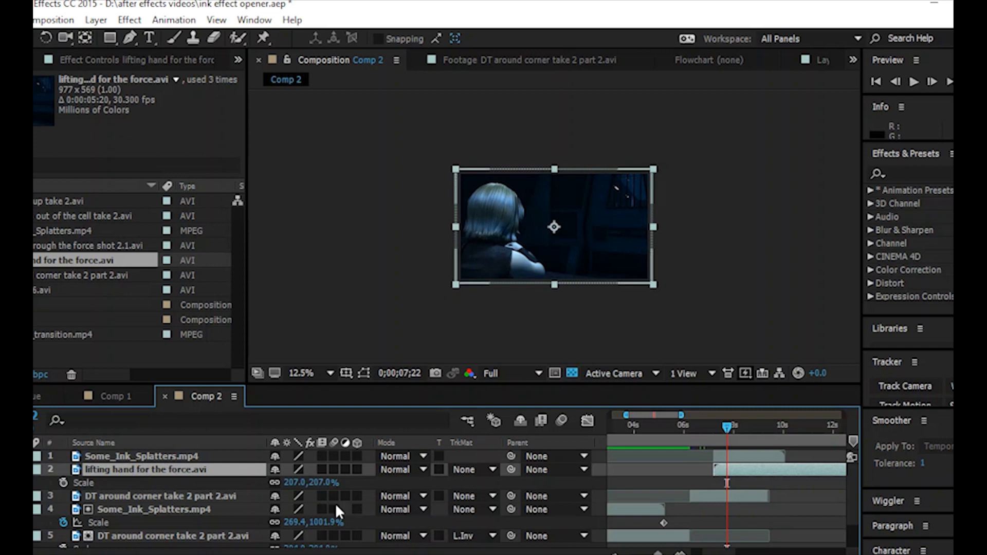
- Set its track matte to Luma Inverted and preview the new ink transition
click(466, 473)
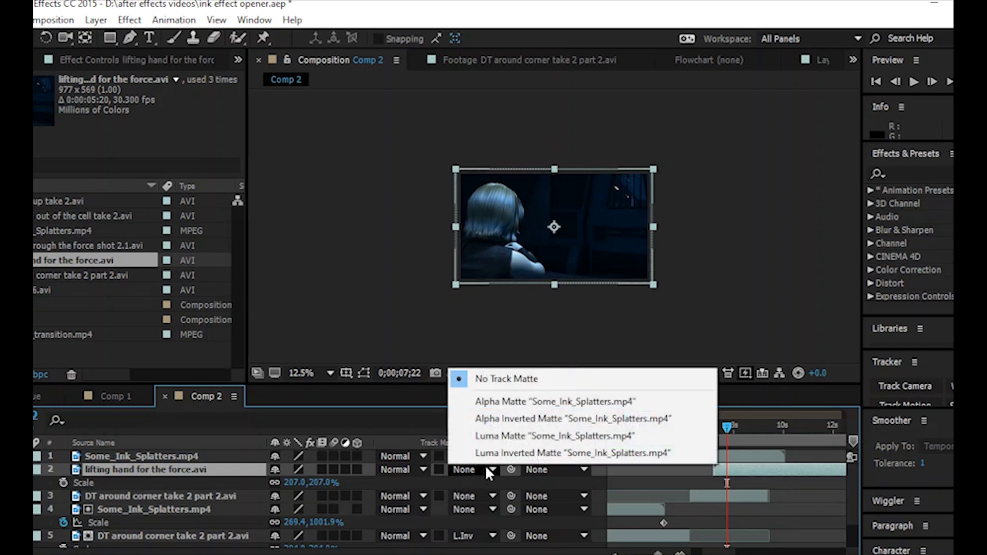
click(514, 453)
drag(726, 427, 709, 427)
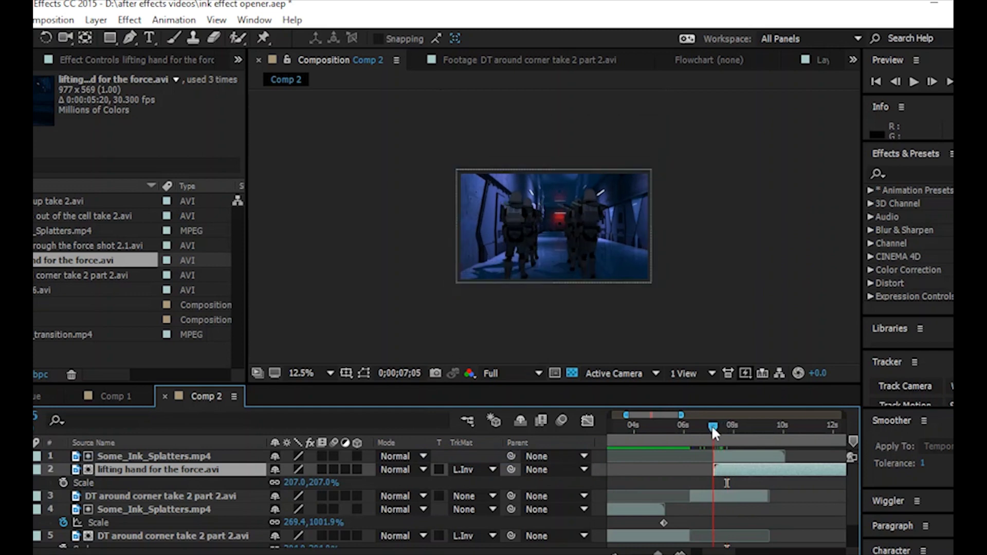
click(914, 81)
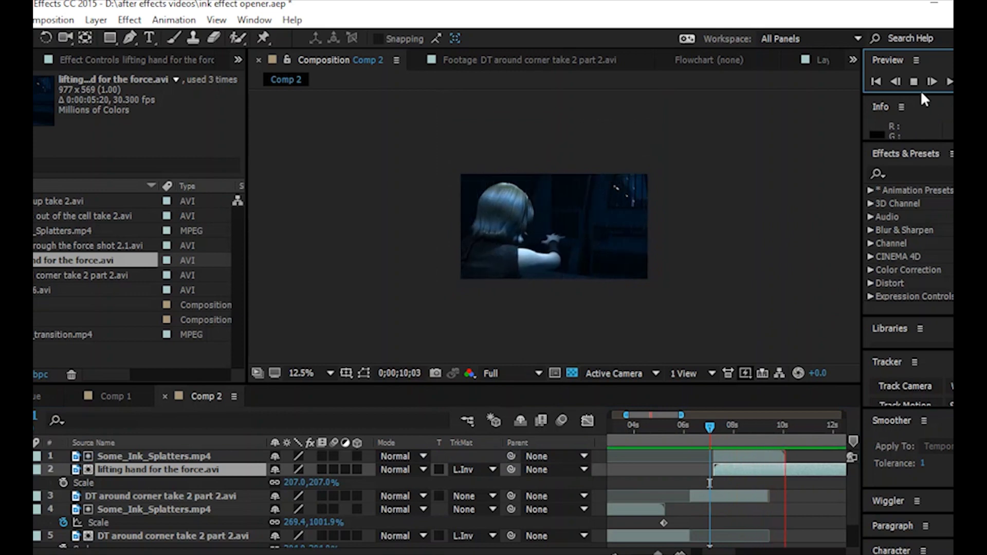
key(space)
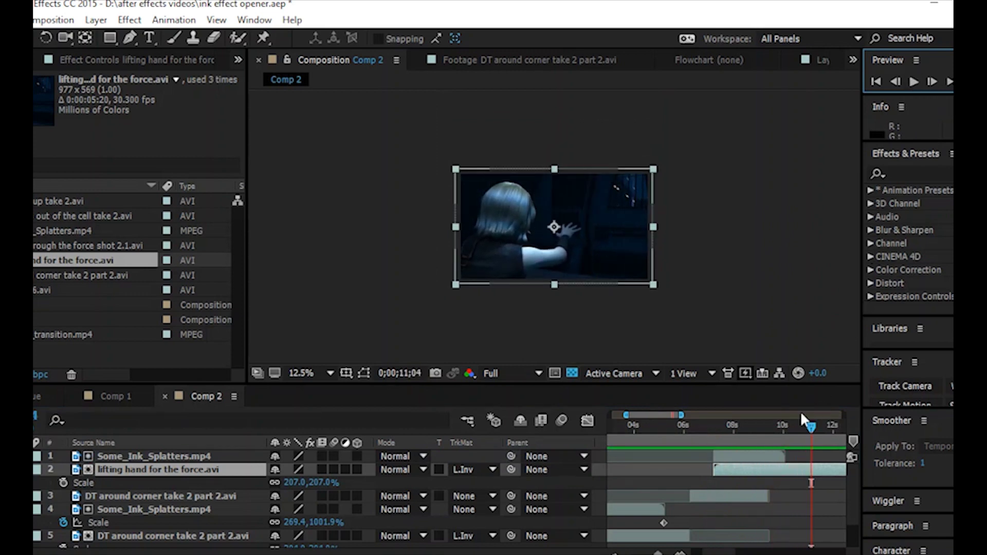
drag(811, 429, 693, 429)
key(Home)
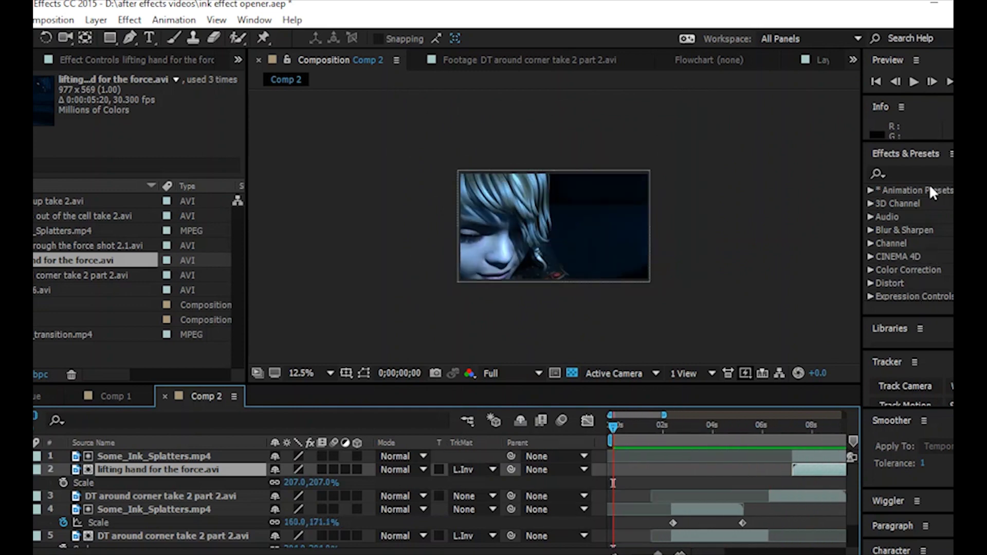
click(914, 84)
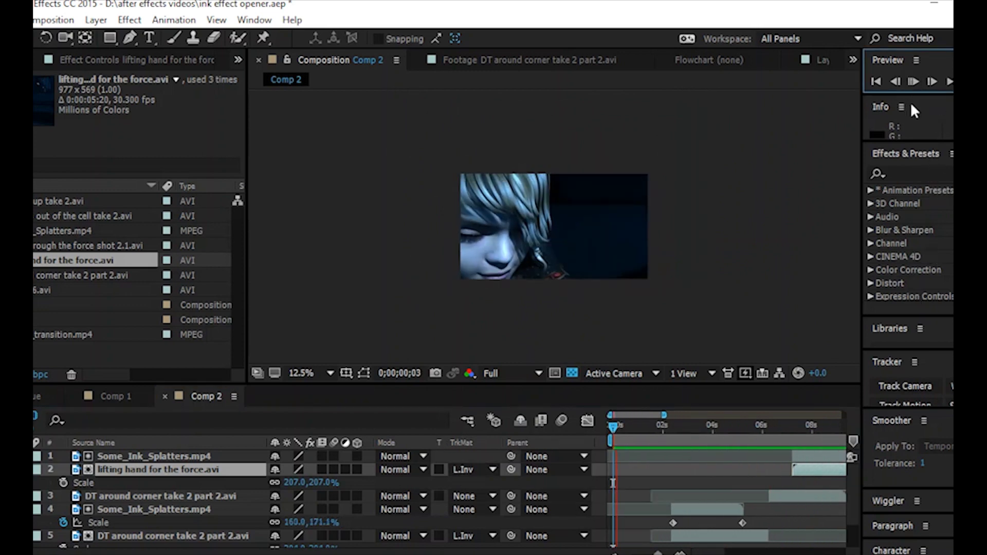